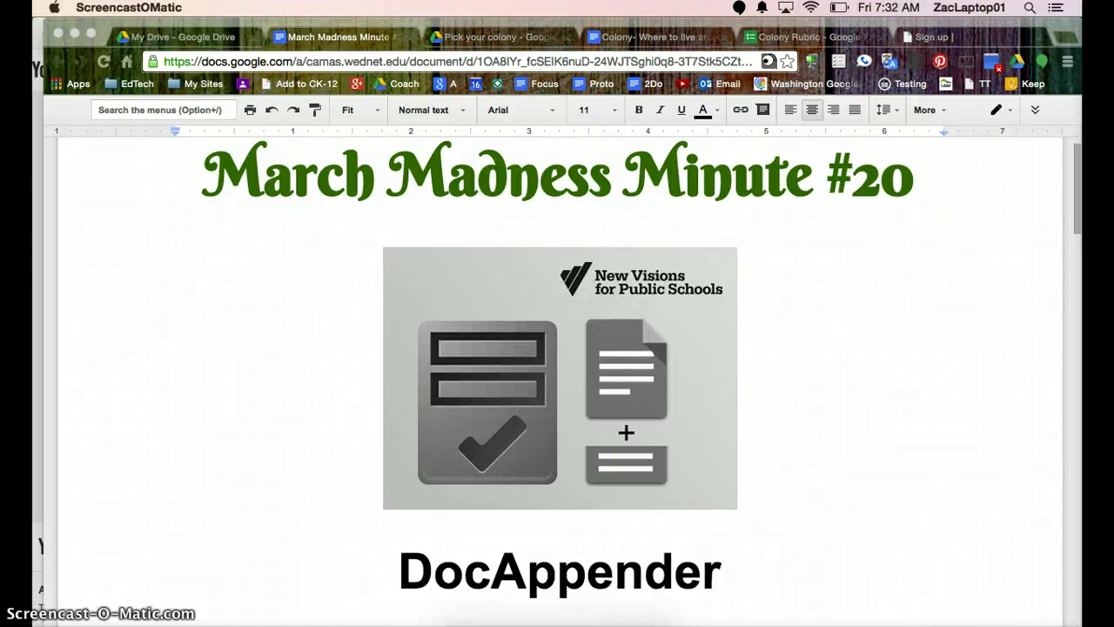
- Read through the March Madness Minute #20 document's explanation of DocAppender and its possible uses
left_click(110, 507)
scroll(110, 507, "down", 8)
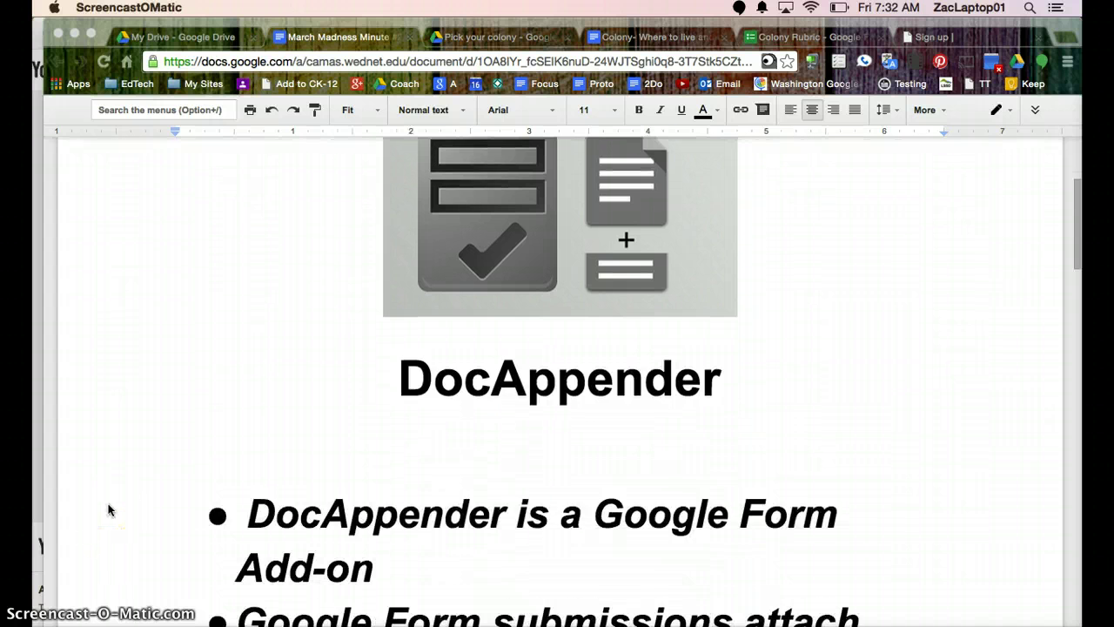
scroll(110, 510, "down", 4)
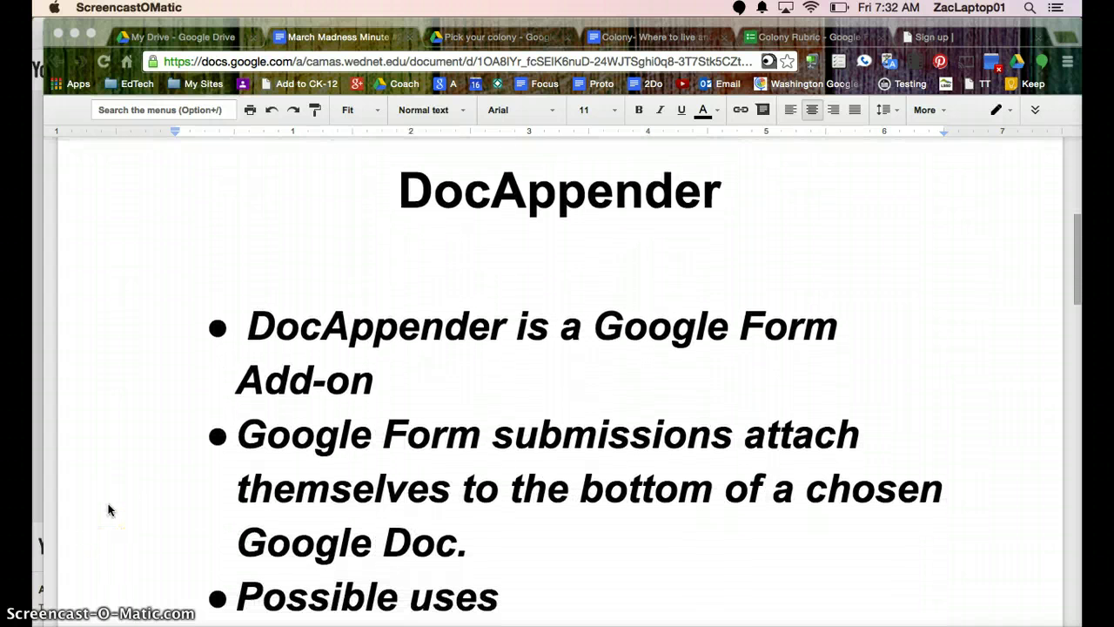
scroll(110, 509, "down", 1)
scroll(110, 509, "up", 1)
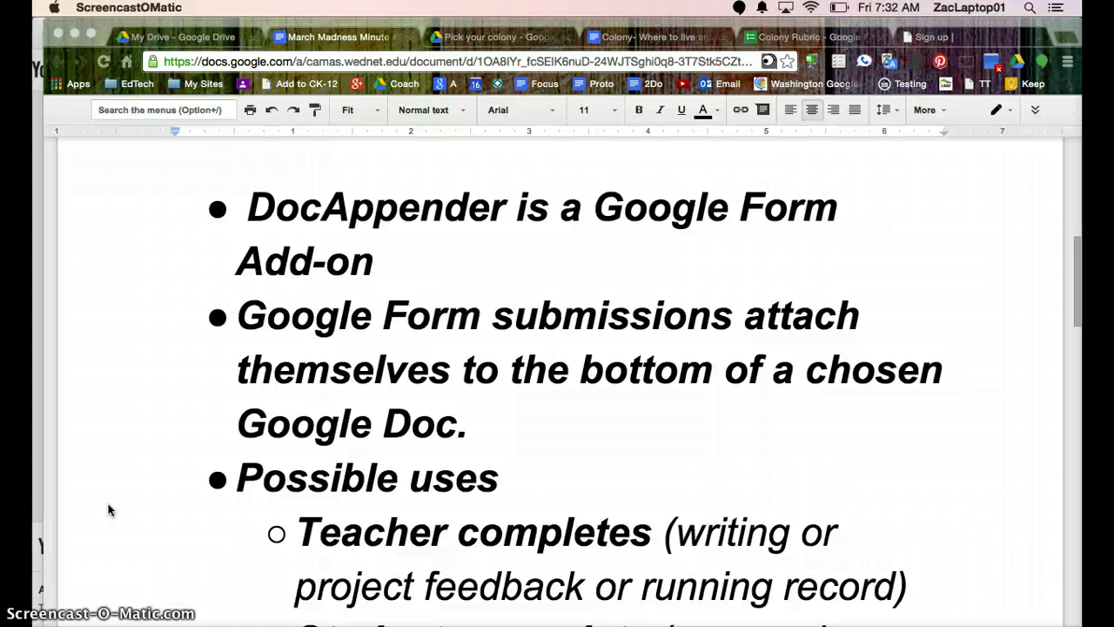
scroll(109, 509, "down", 5)
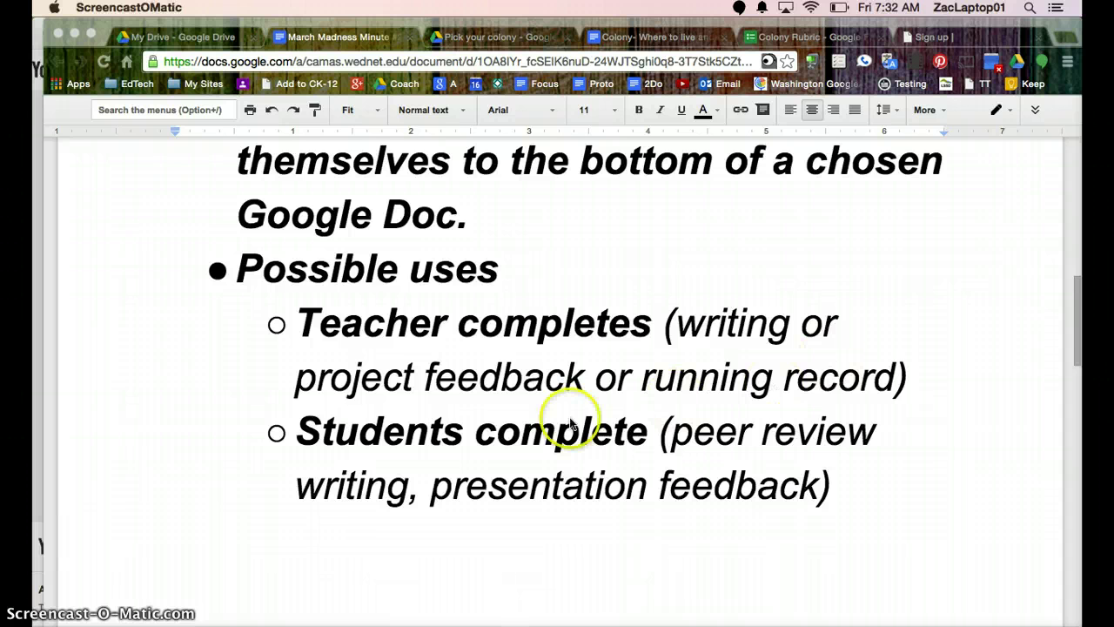
scroll(452, 448, "down", 1)
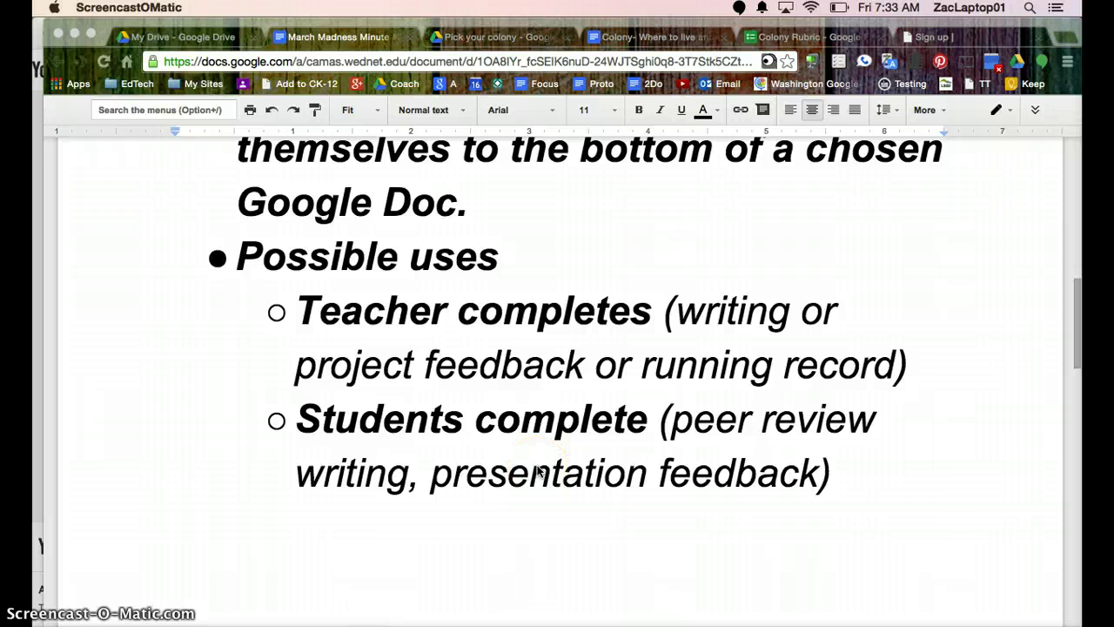
scroll(538, 471, "down", 1)
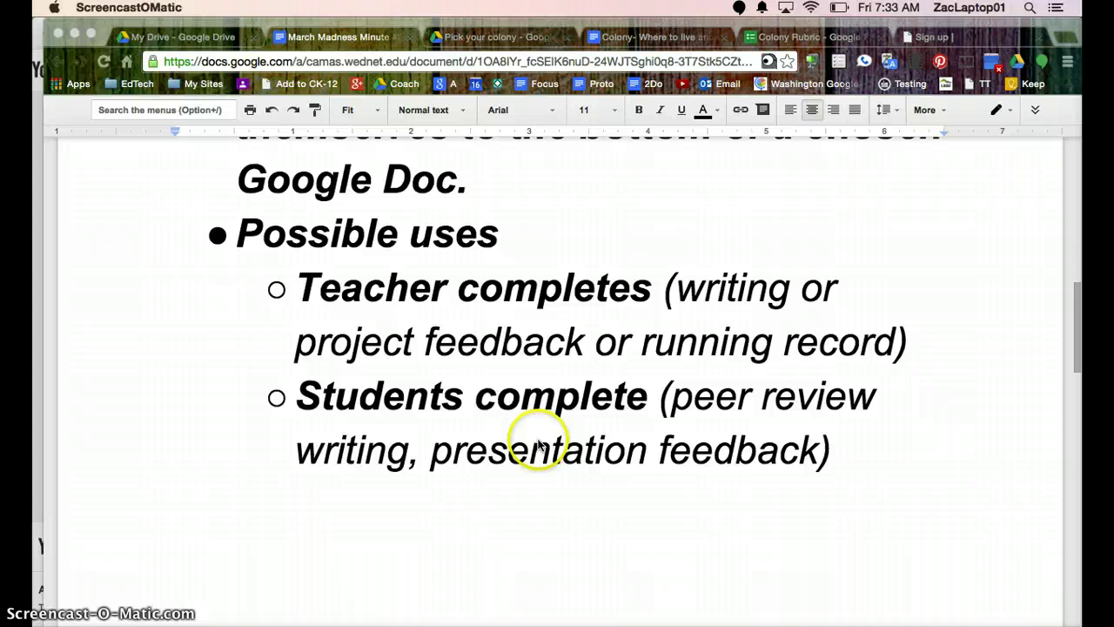
- View the Pick your colony folder, then bring up the Colony Rubric form and place it directly after the folder in the tab order
left_click(485, 37)
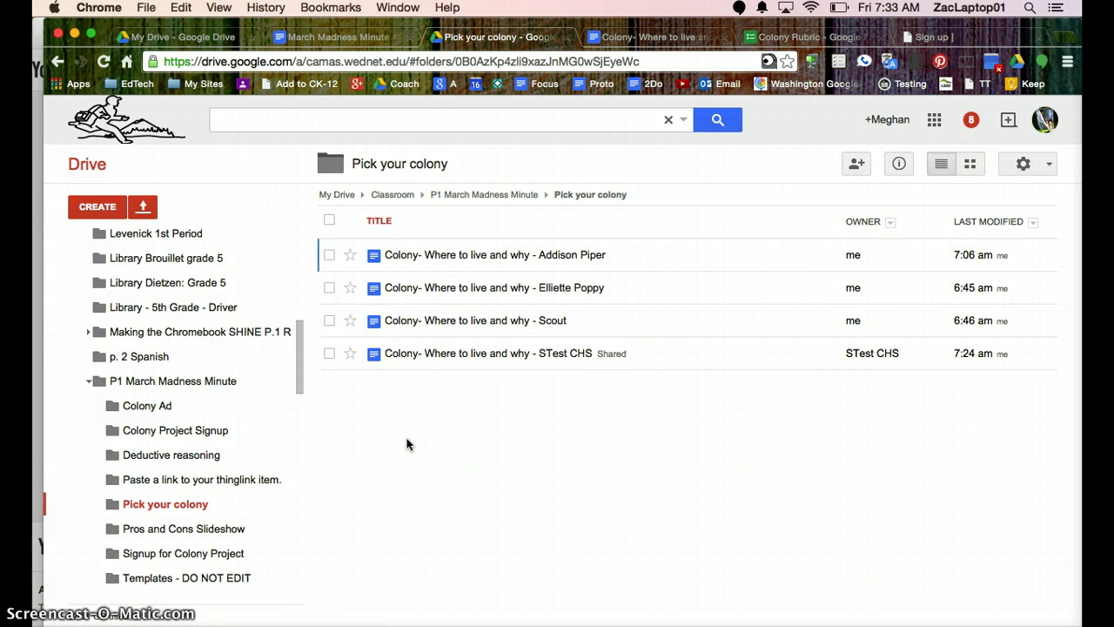
left_click(771, 39)
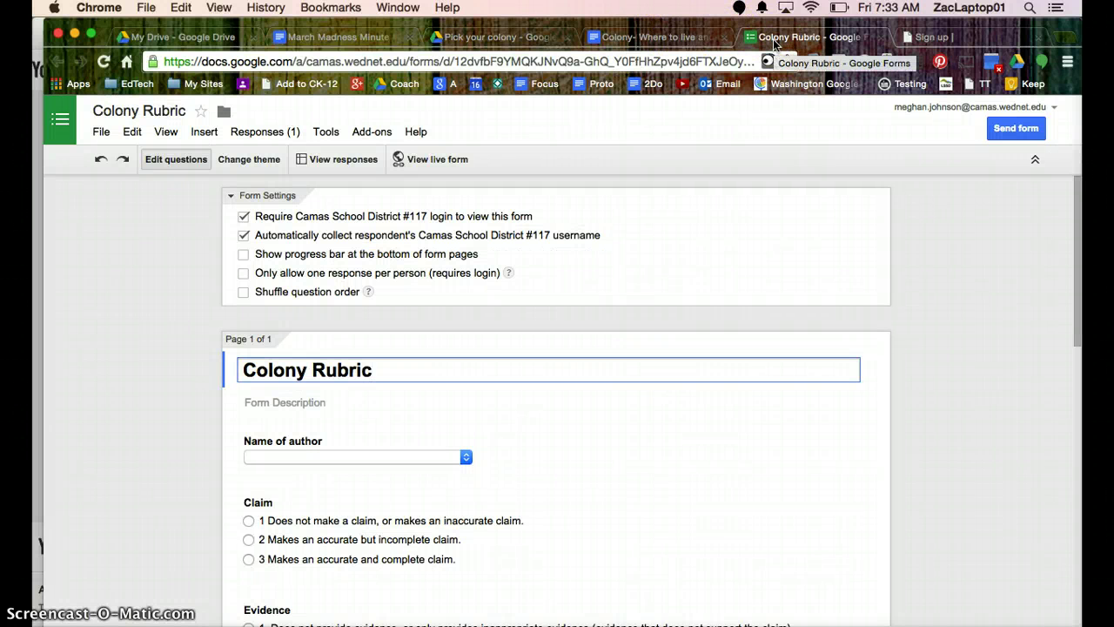
left_click_drag(772, 44, 628, 40)
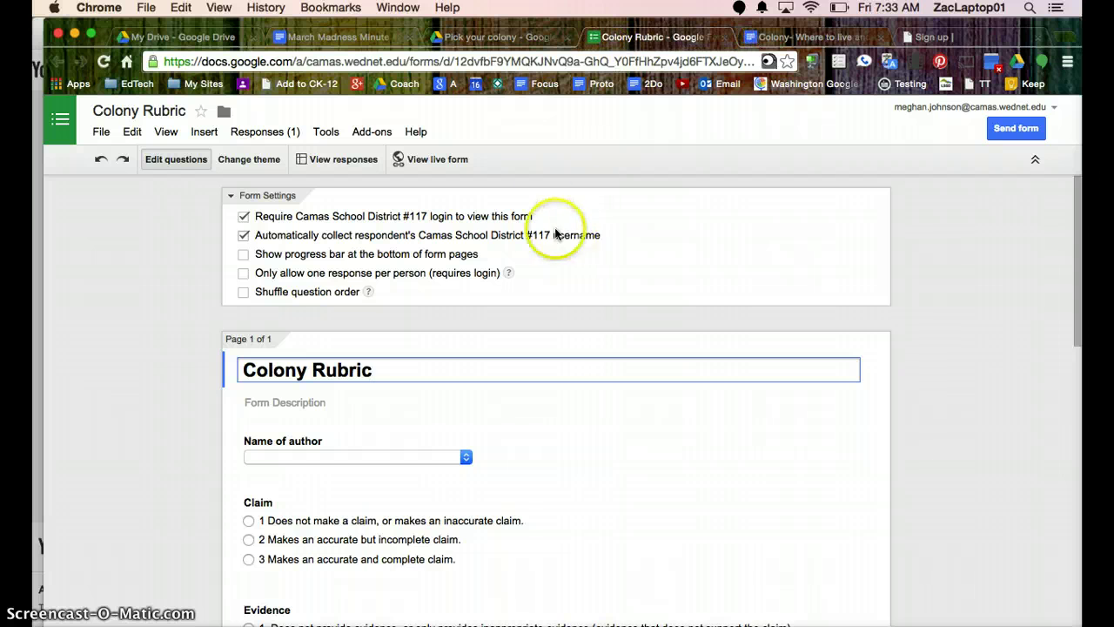
- Examine all the Colony Rubric form's questions and the sample colony response document, and return to the form
scroll(490, 316, "down", 1)
scroll(490, 316, "down", 1)
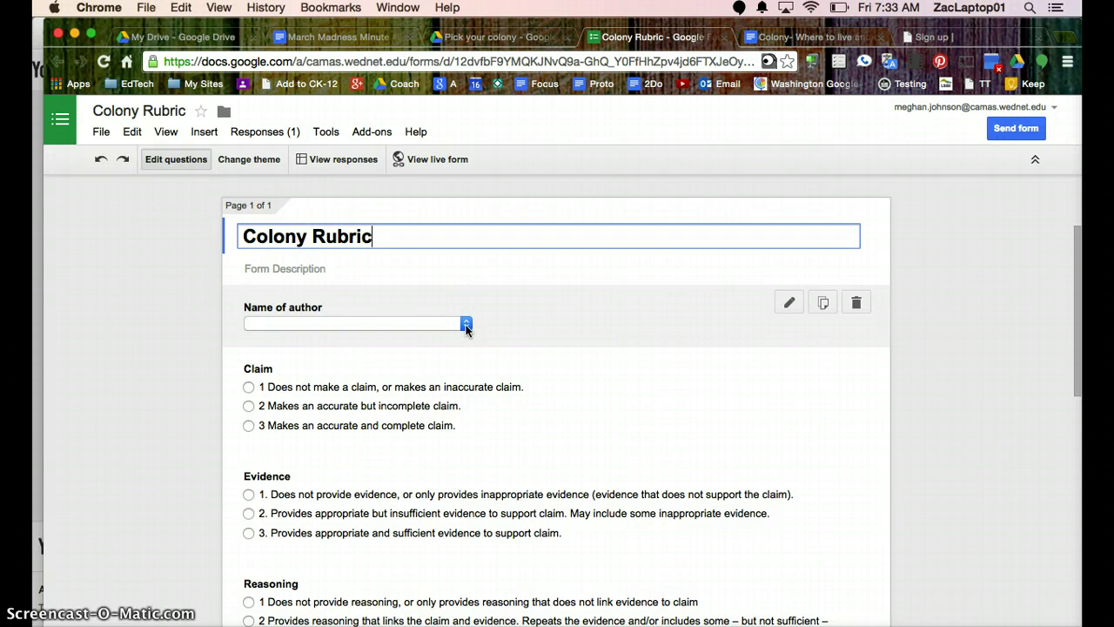
scroll(465, 329, "down", 3)
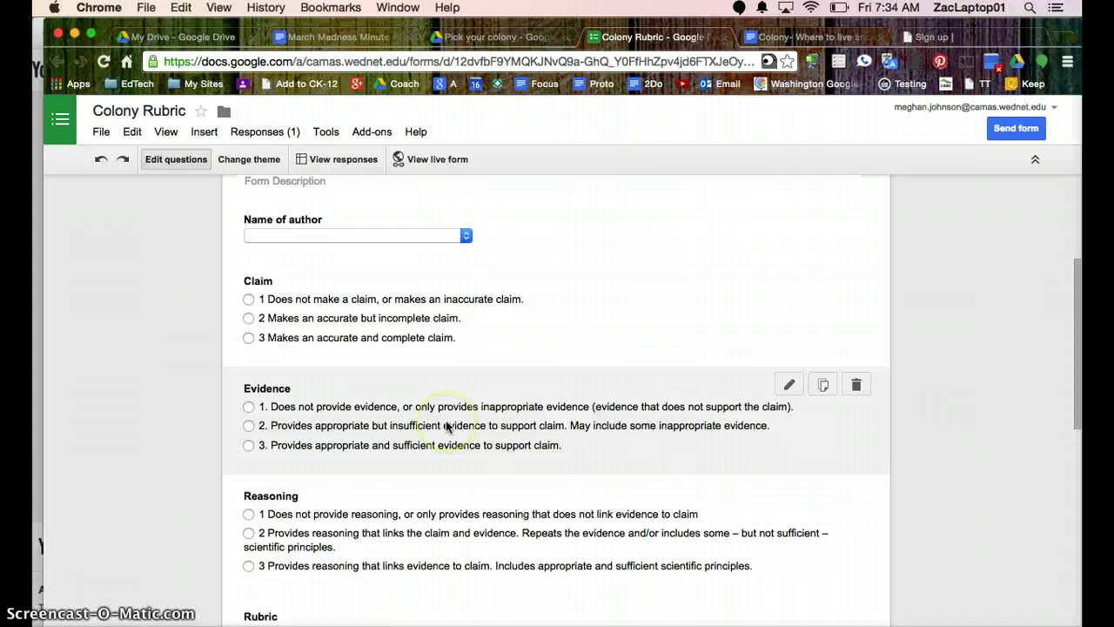
scroll(445, 426, "down", 5)
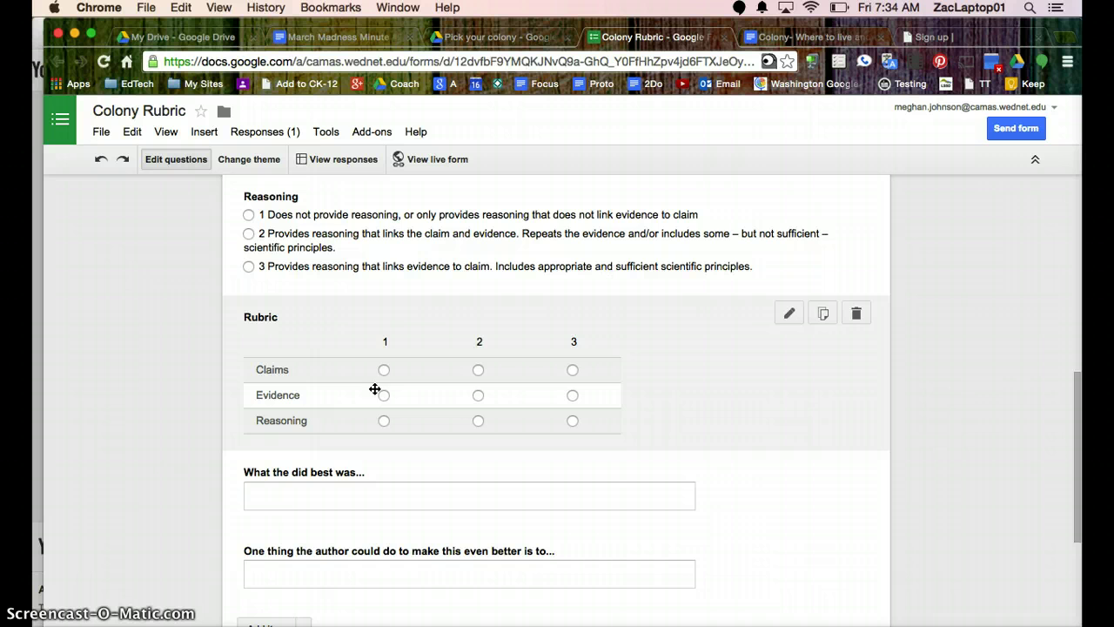
scroll(504, 390, "down", 1)
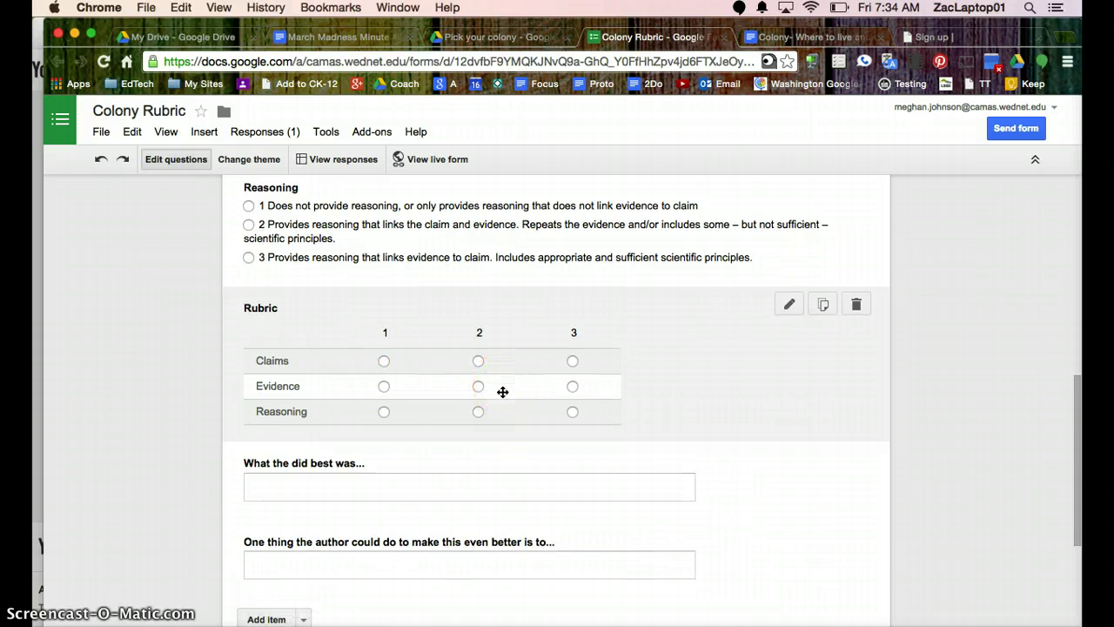
scroll(502, 391, "down", 5)
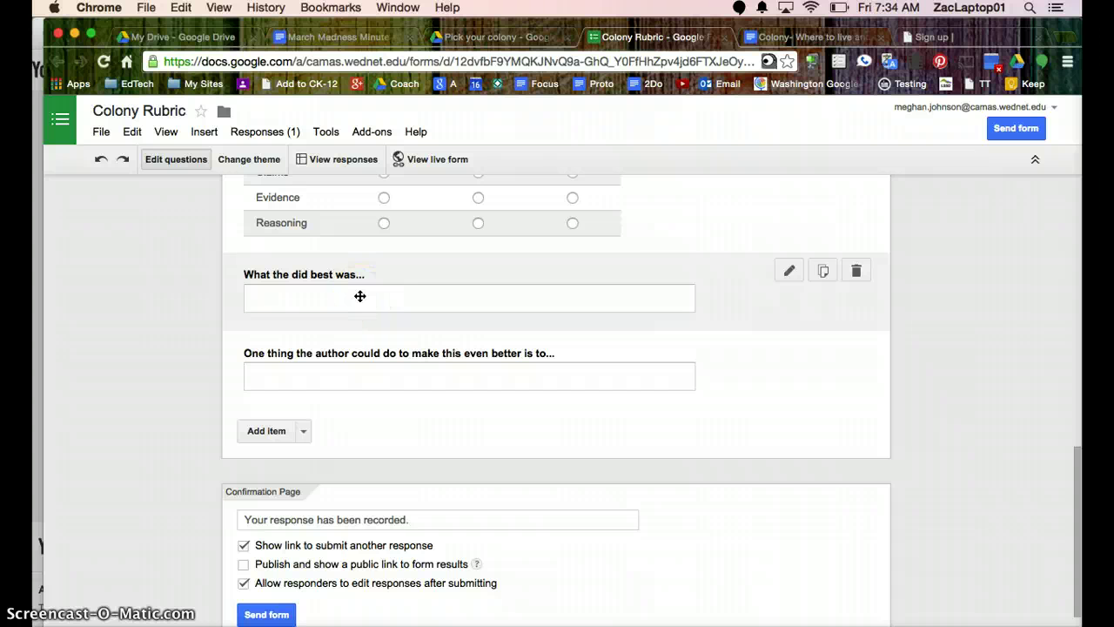
scroll(359, 295, "up", 10)
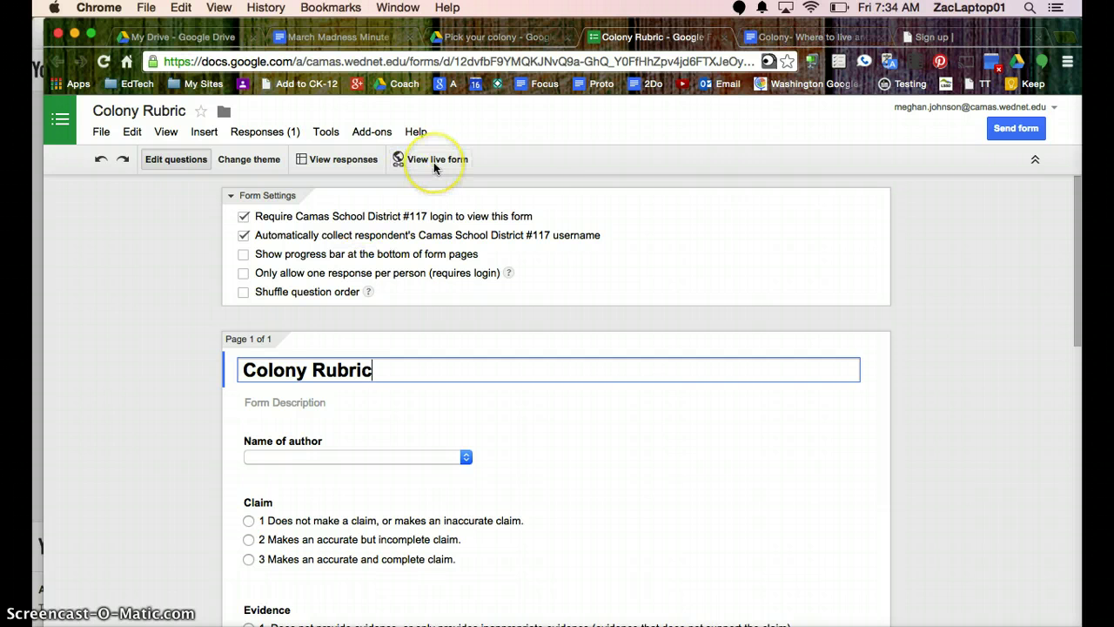
left_click(766, 38)
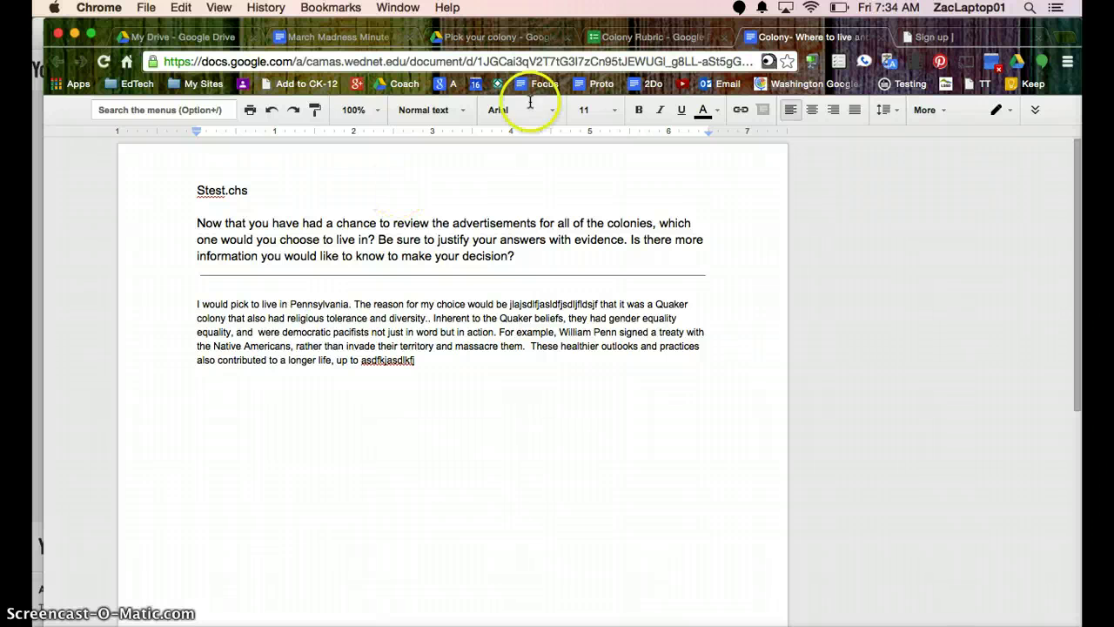
left_click(651, 38)
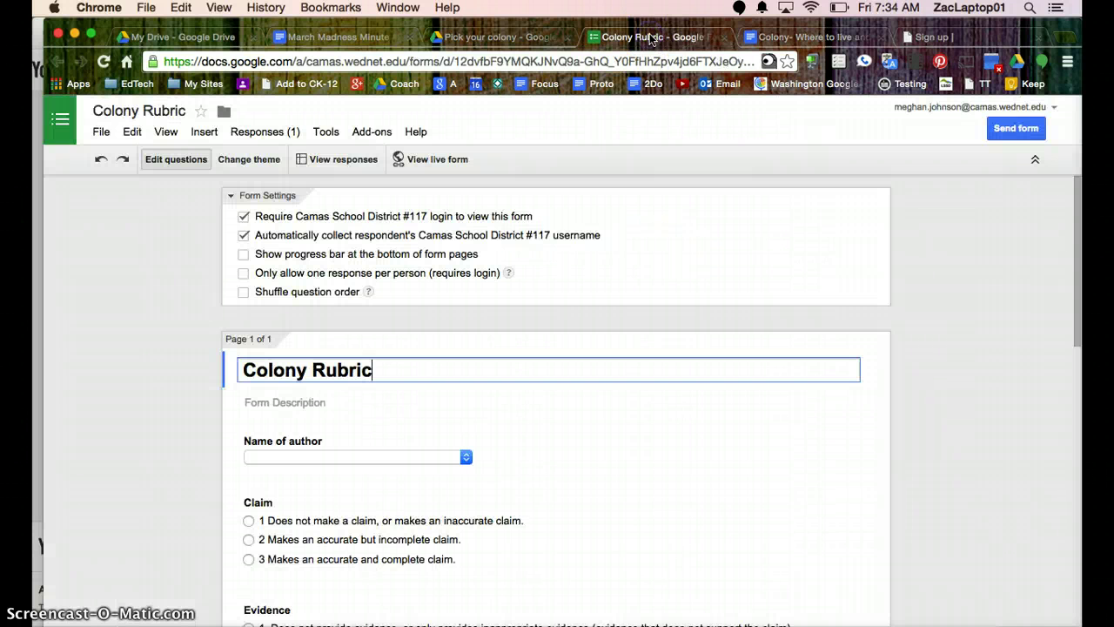
- Open the docAppender add-on for the form, set Pick your colony as the target Doc folder and continue to the doc-picker question
left_click(374, 133)
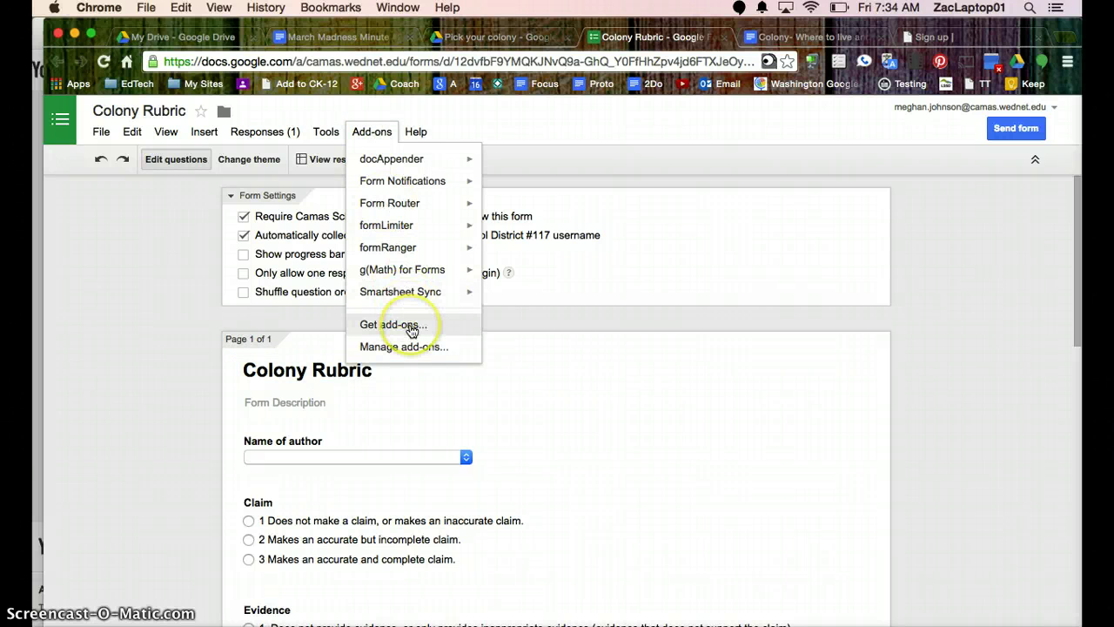
mouse_move(440, 158)
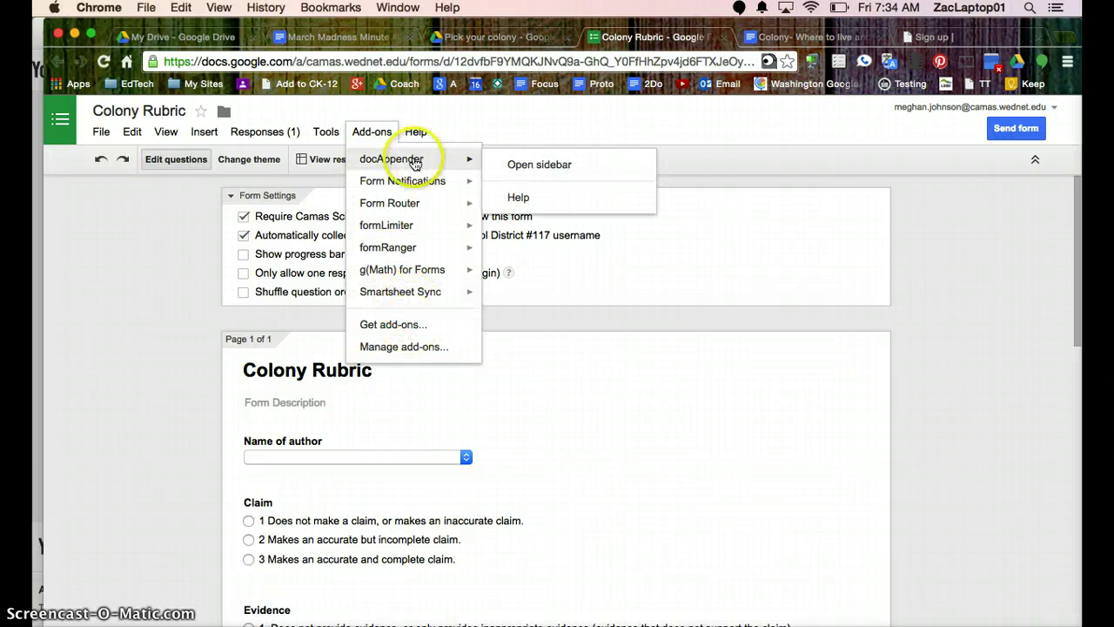
left_click(540, 166)
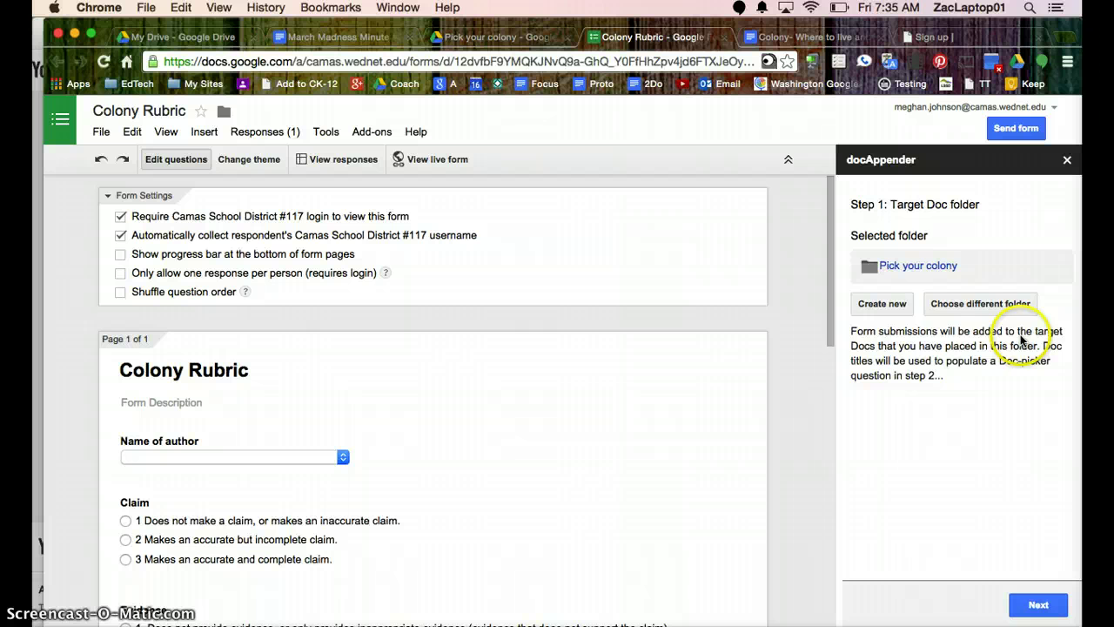
left_click(981, 304)
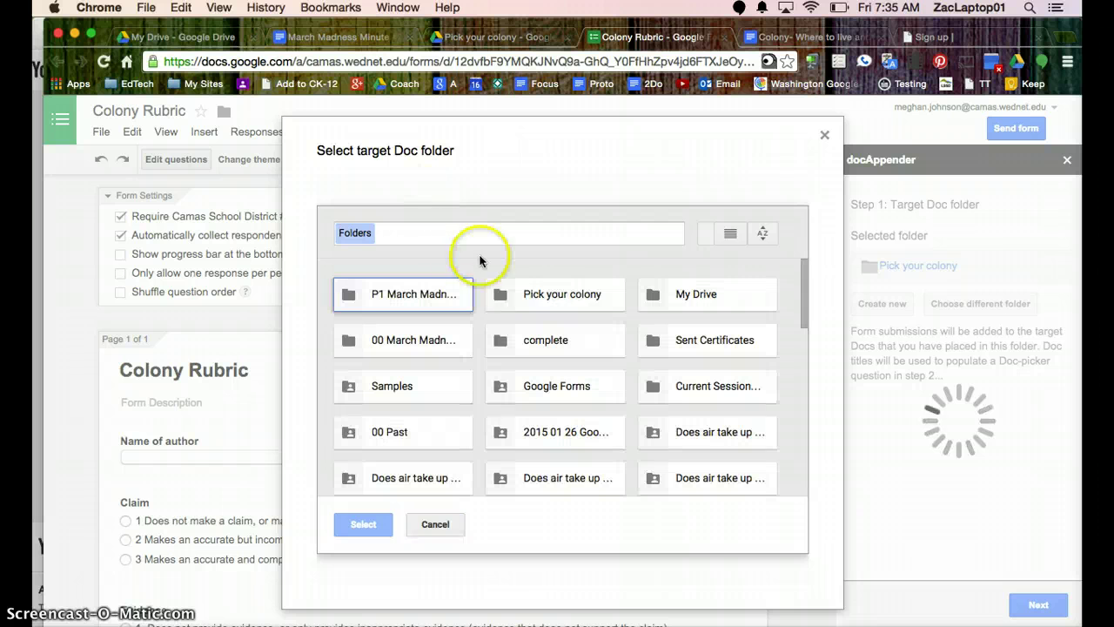
left_click(539, 298)
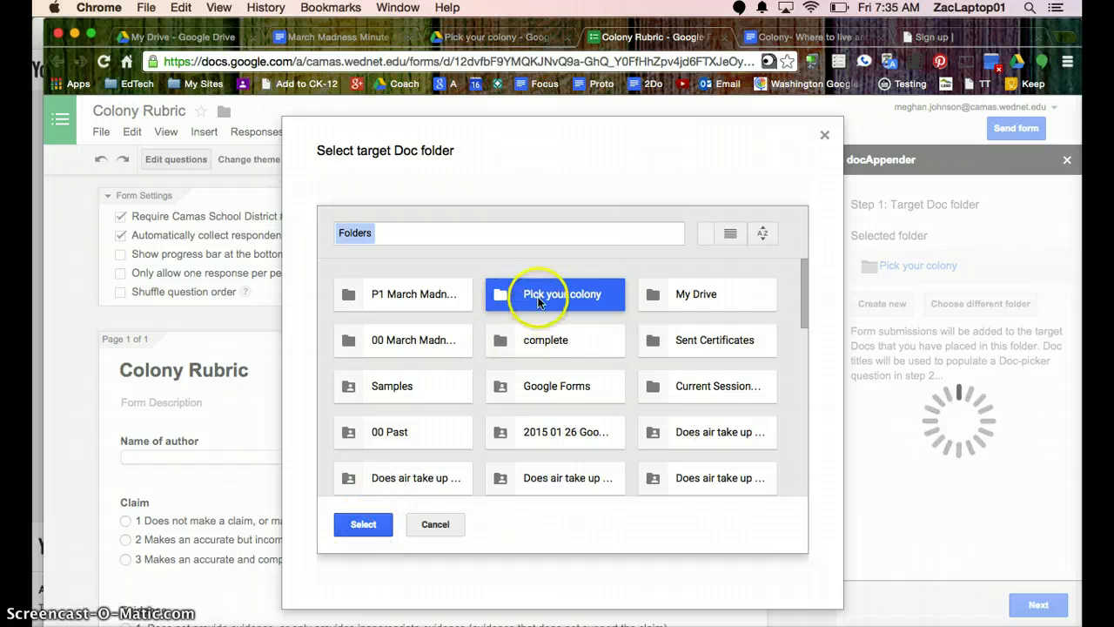
left_click(364, 528)
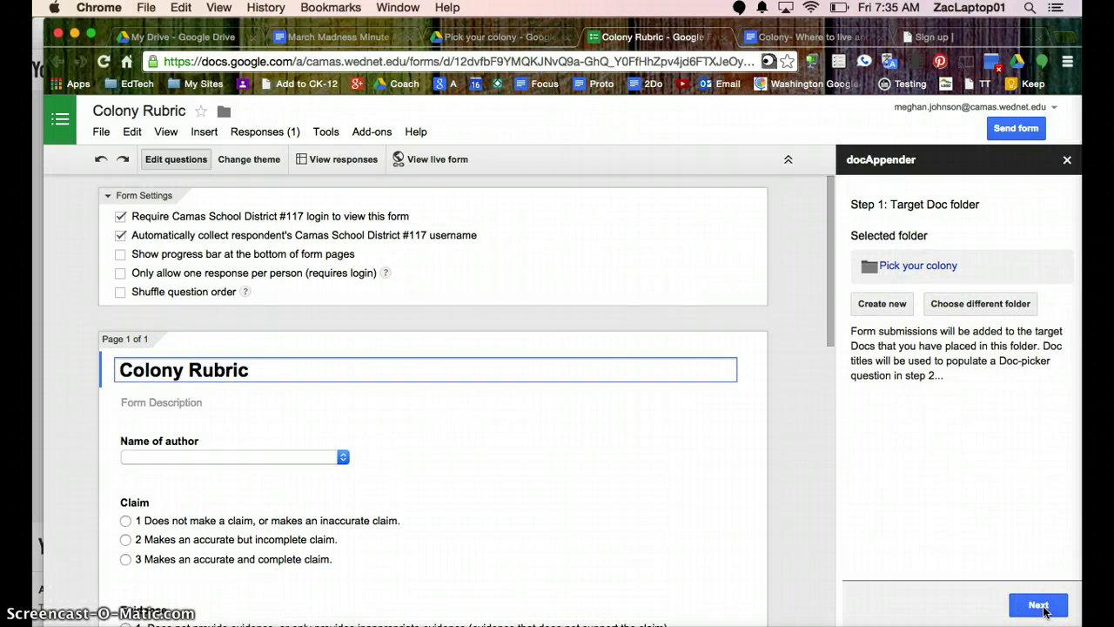
left_click(1038, 605)
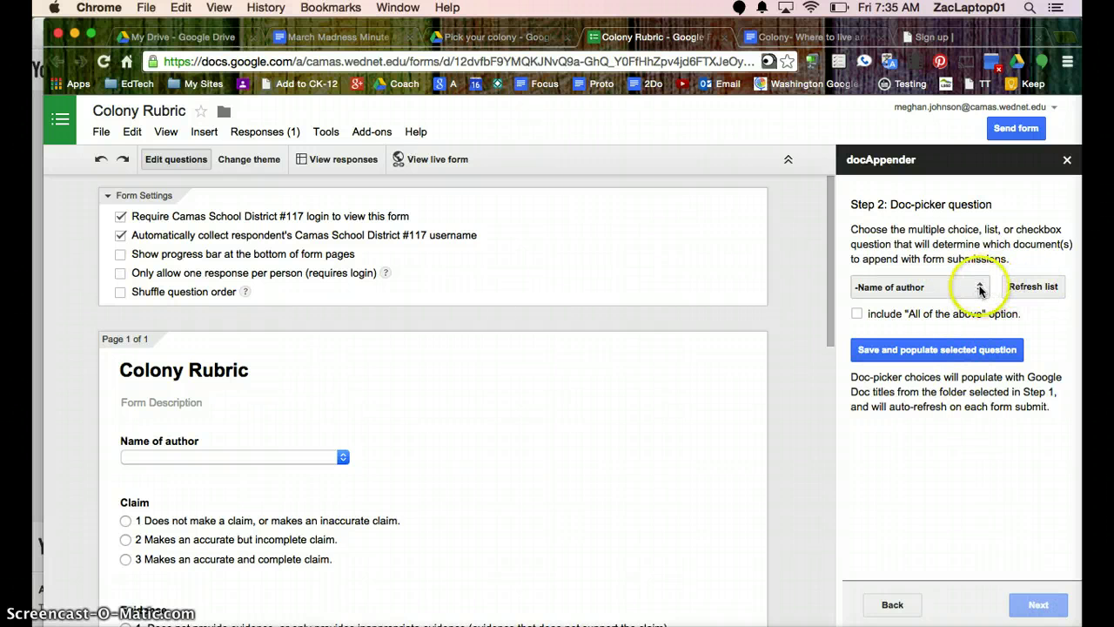
- Set Name of author as the doc-picker question, populate it with the folder's document titles, and check the question's list options
left_click(980, 288)
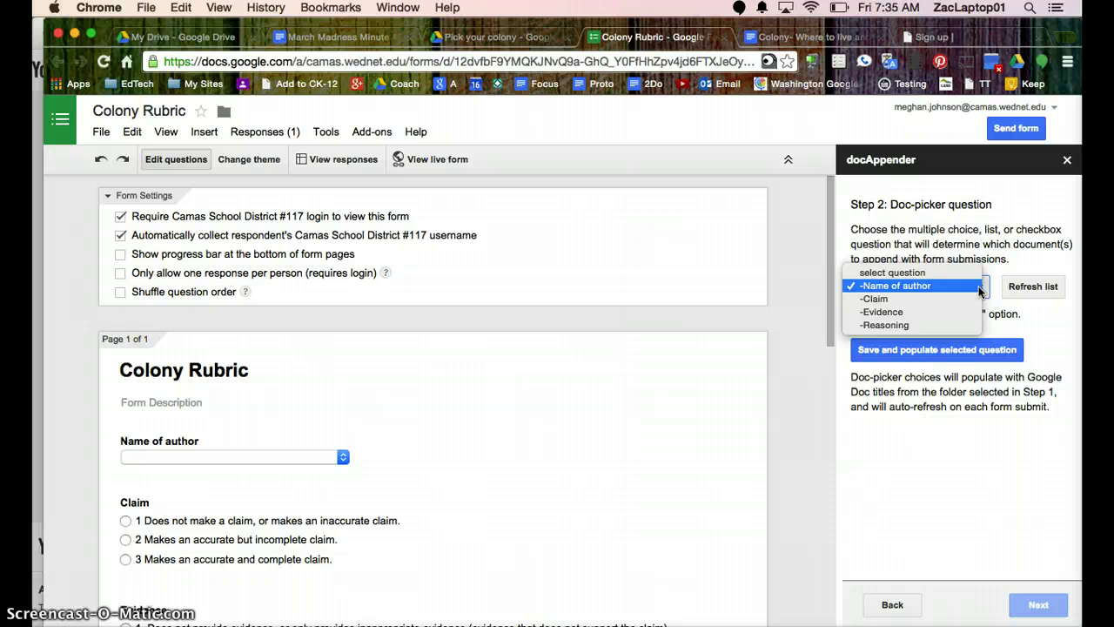
left_click(894, 285)
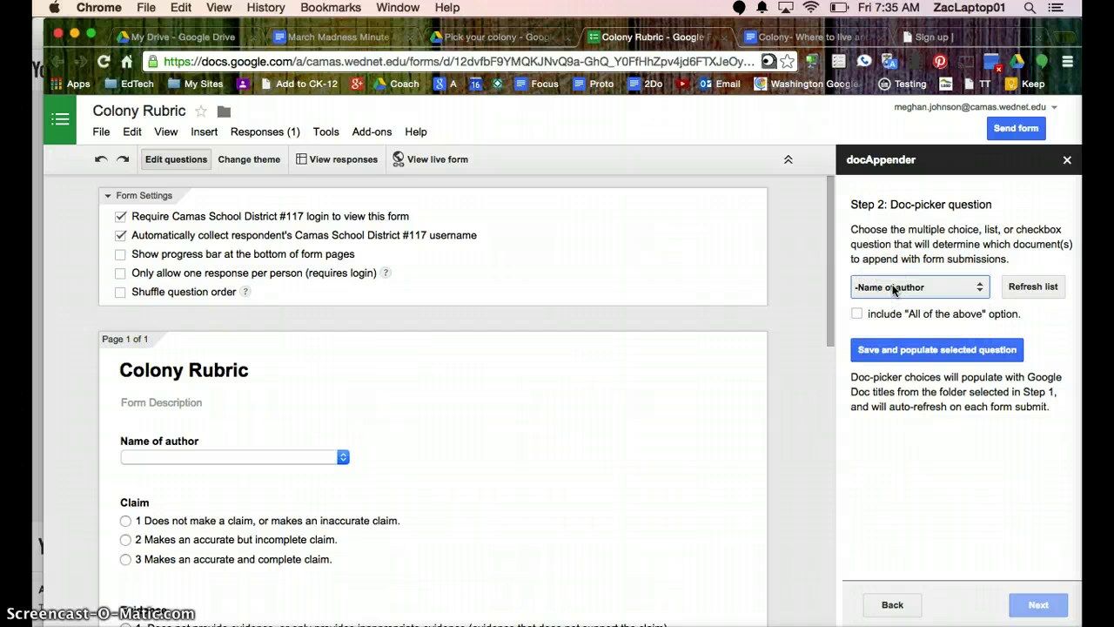
left_click(933, 344)
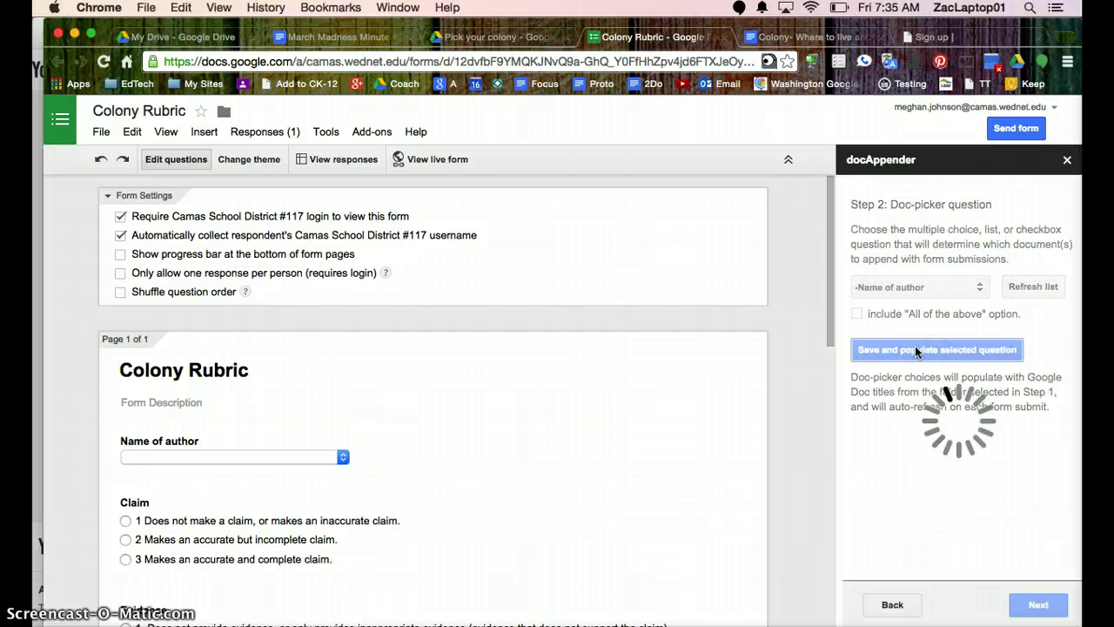
left_click(344, 459)
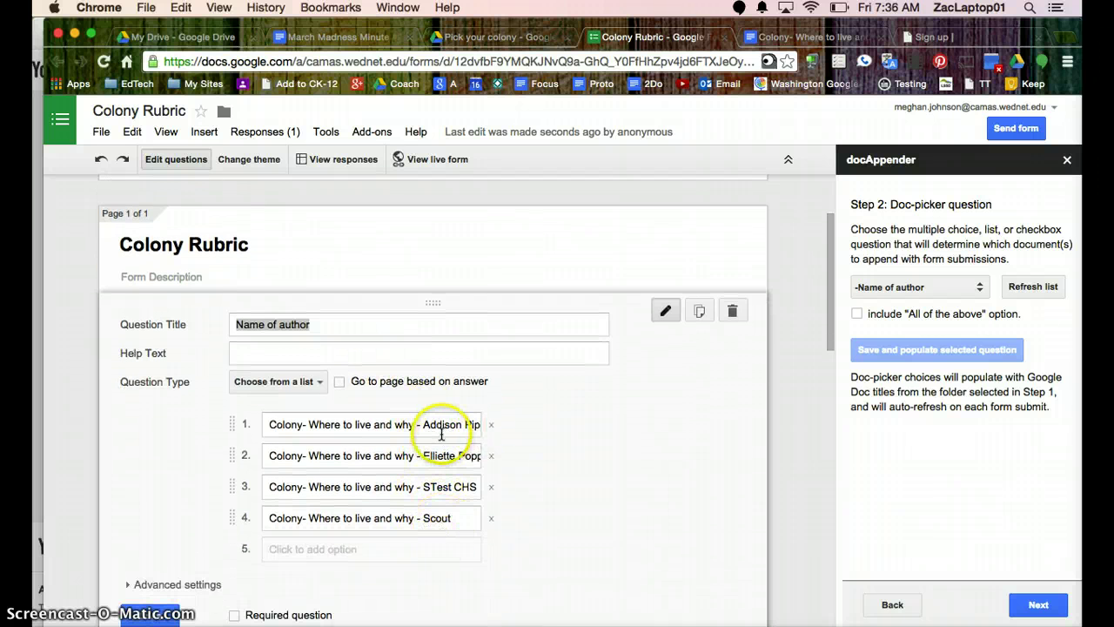
left_click(149, 609)
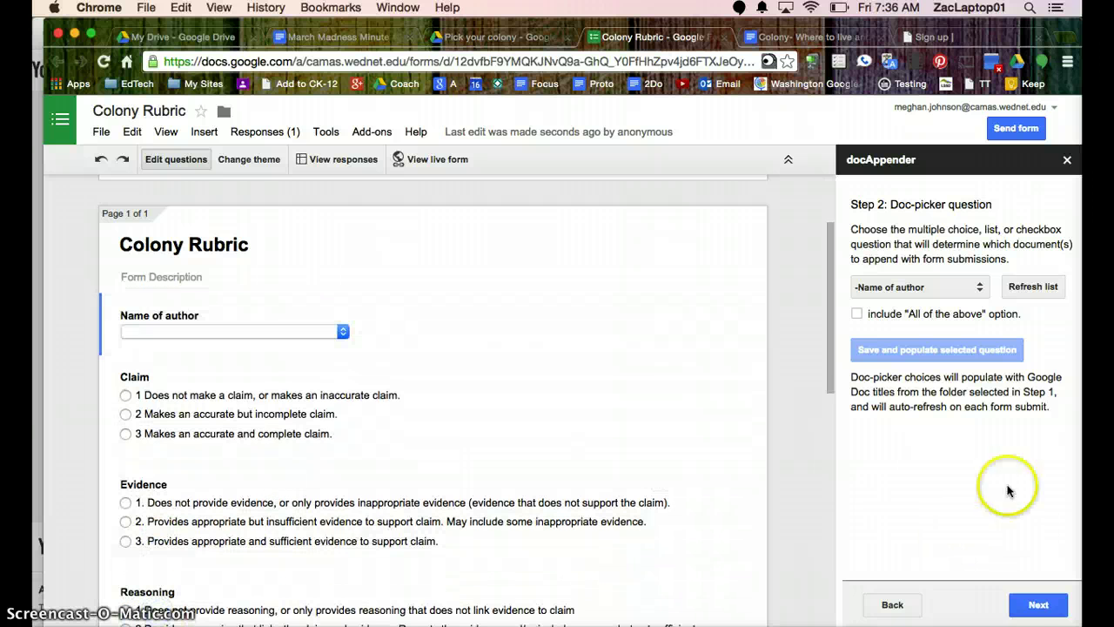
- Continue to the form values and response format settings and save the docAppender configuration
left_click(1034, 602)
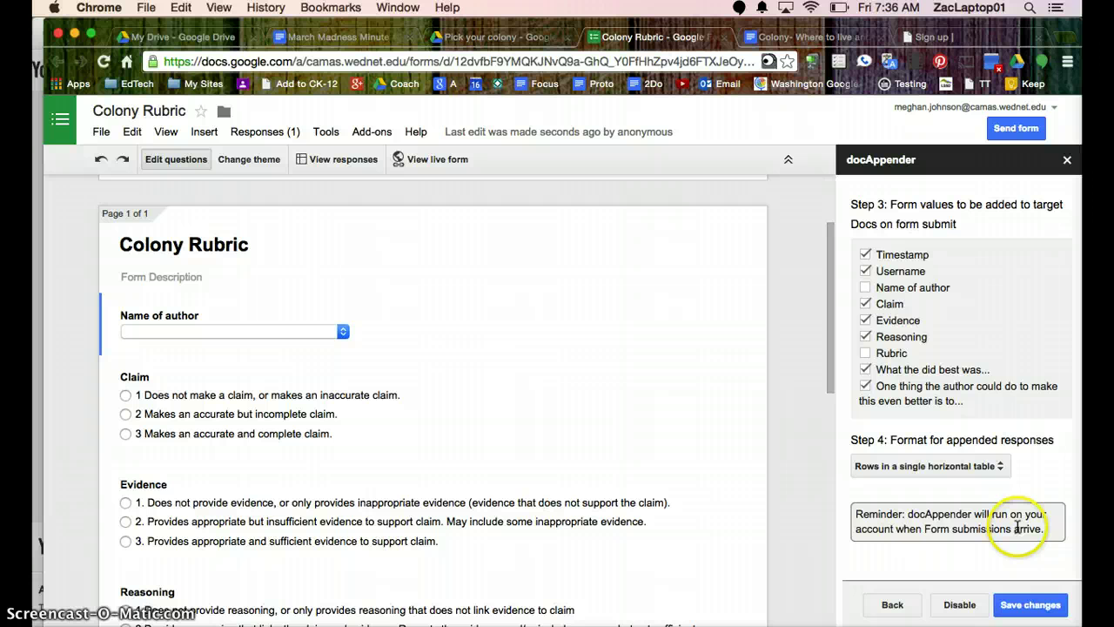
left_click(1017, 609)
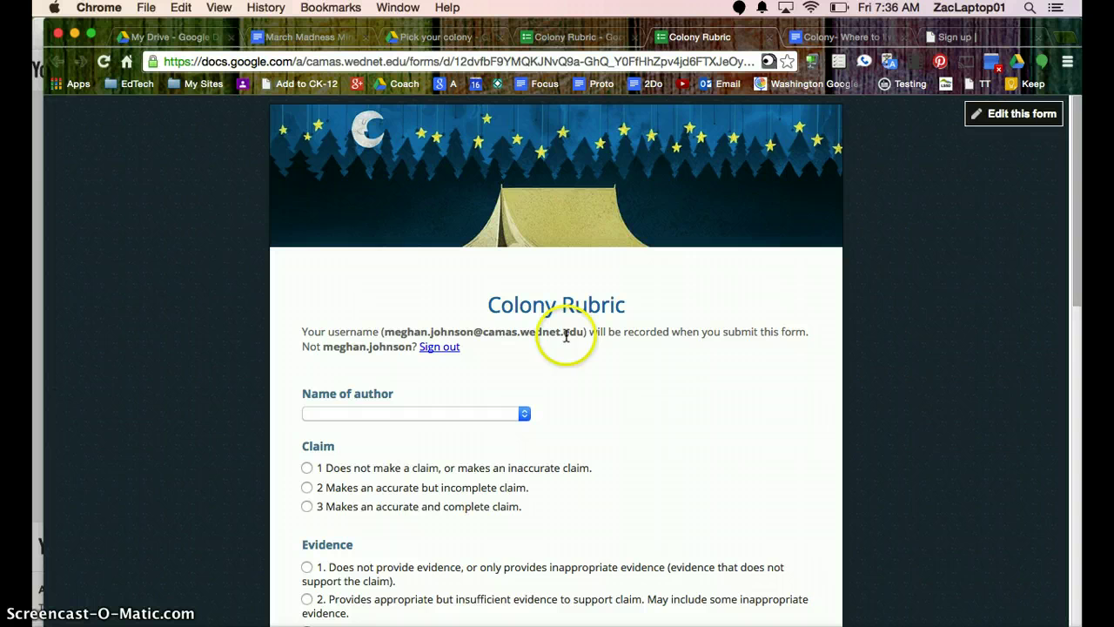
- Choose "Colony- Where to live and why - STest CHS" as the Name of author in the live Colony Rubric form
scroll(577, 354, "down", 3)
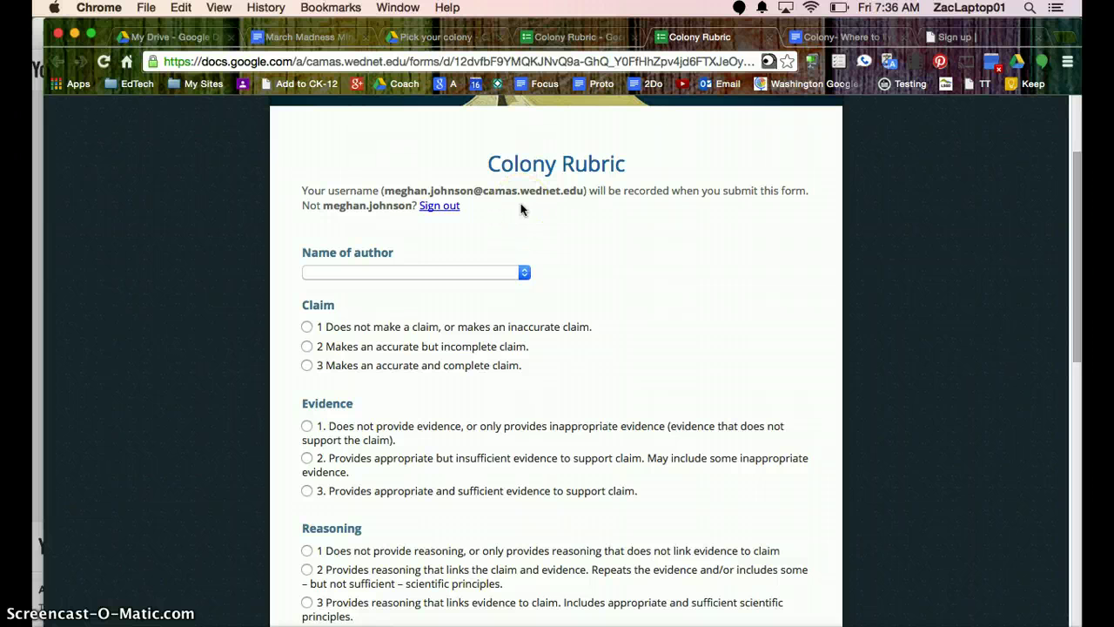
left_click(525, 273)
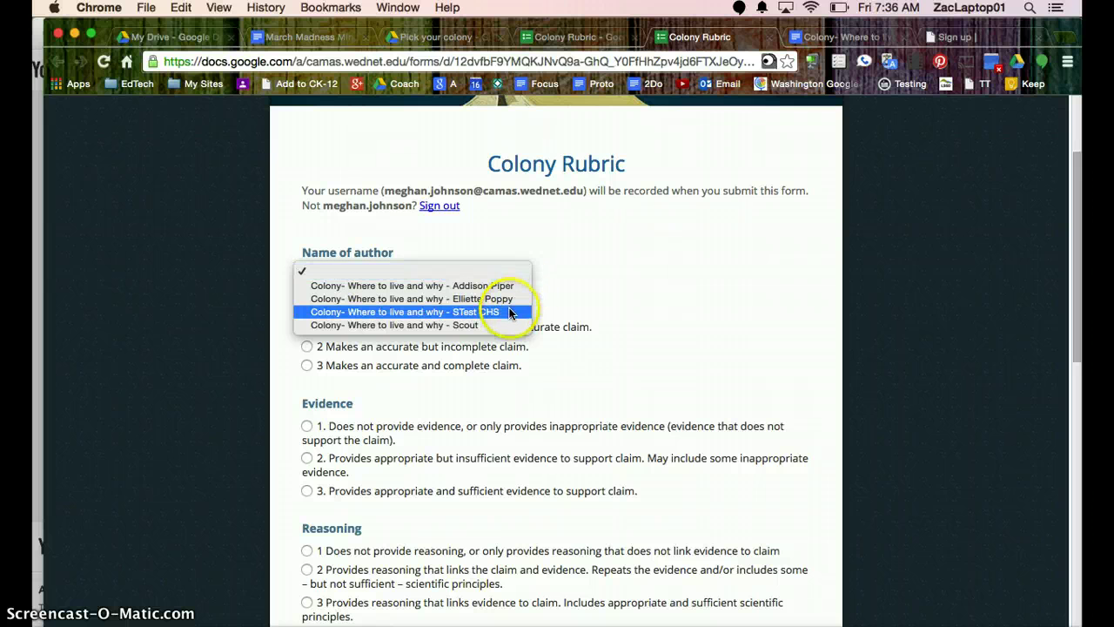
left_click(510, 312)
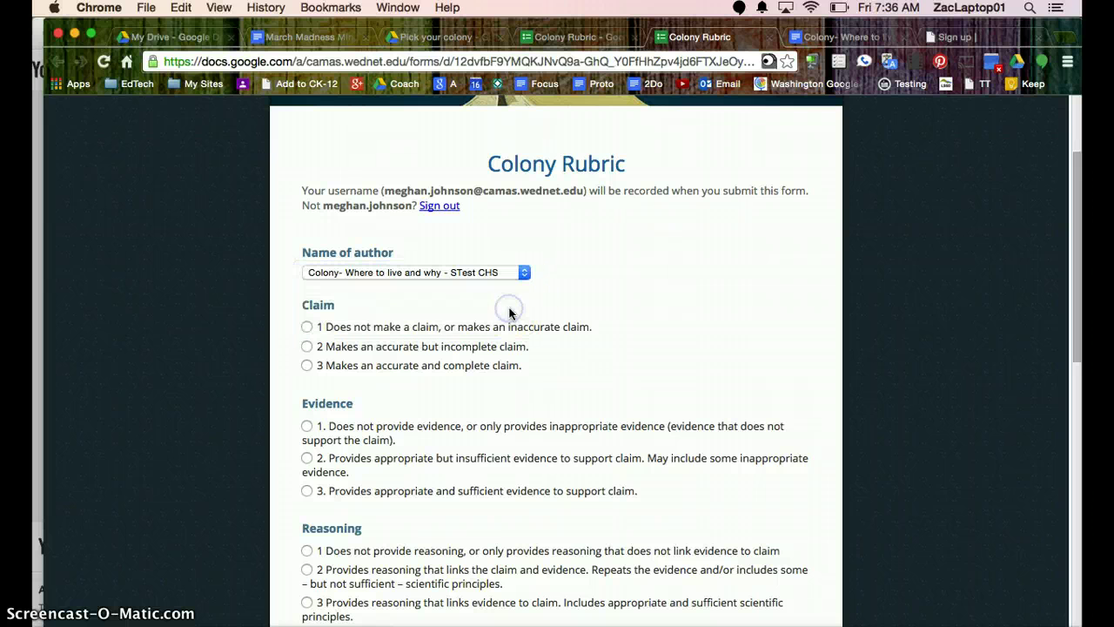
- Rate the Claim as 2, the Evidence as 2 and the Reasoning as 1
left_click(307, 347)
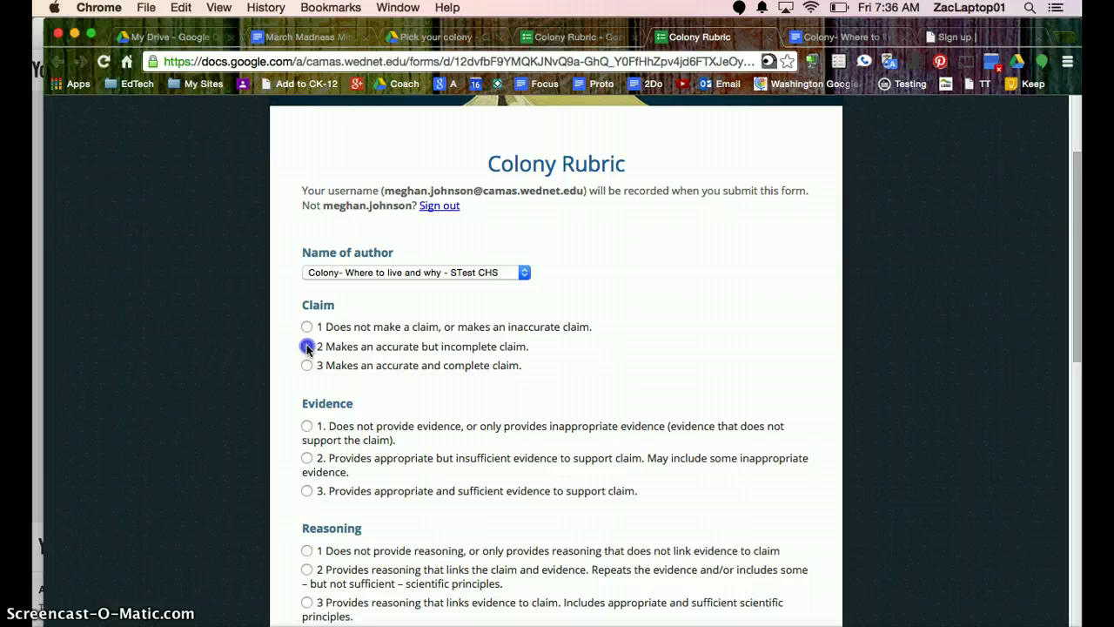
left_click(306, 458)
scroll(427, 443, "down", 5)
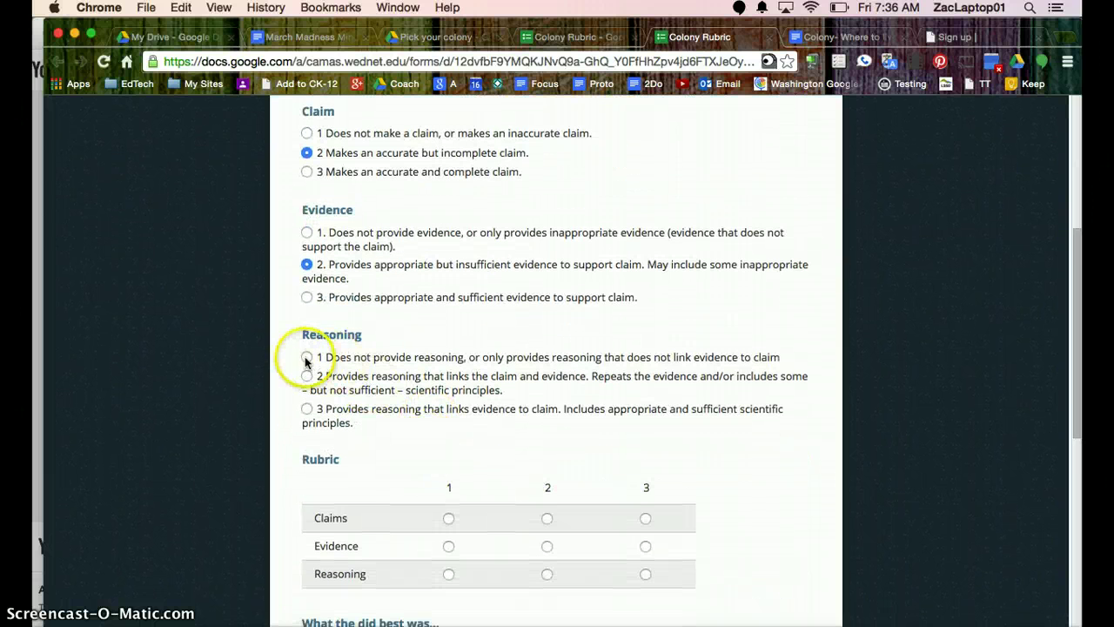
left_click(306, 359)
- Fill the did-best comment with "jlajsdlfjadjflajsd;flkjasd" and the improvement comment with "ljasldjflaksjdf;laskjdf;las", leaving the Rubric grid blank, and submit the form
scroll(487, 411, "down", 4)
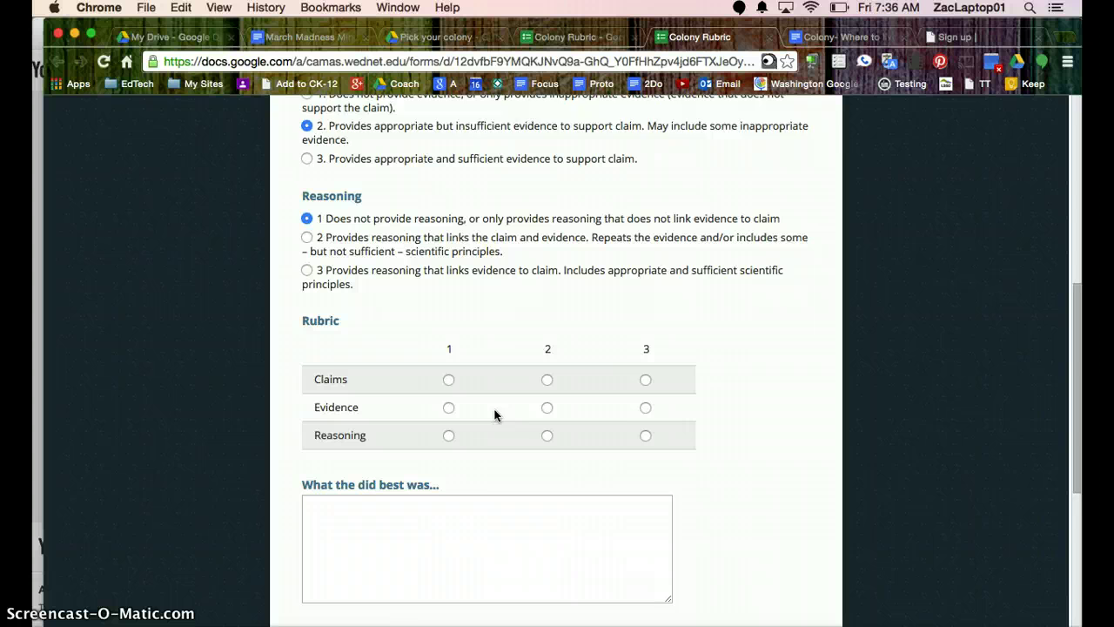
scroll(493, 415, "down", 1)
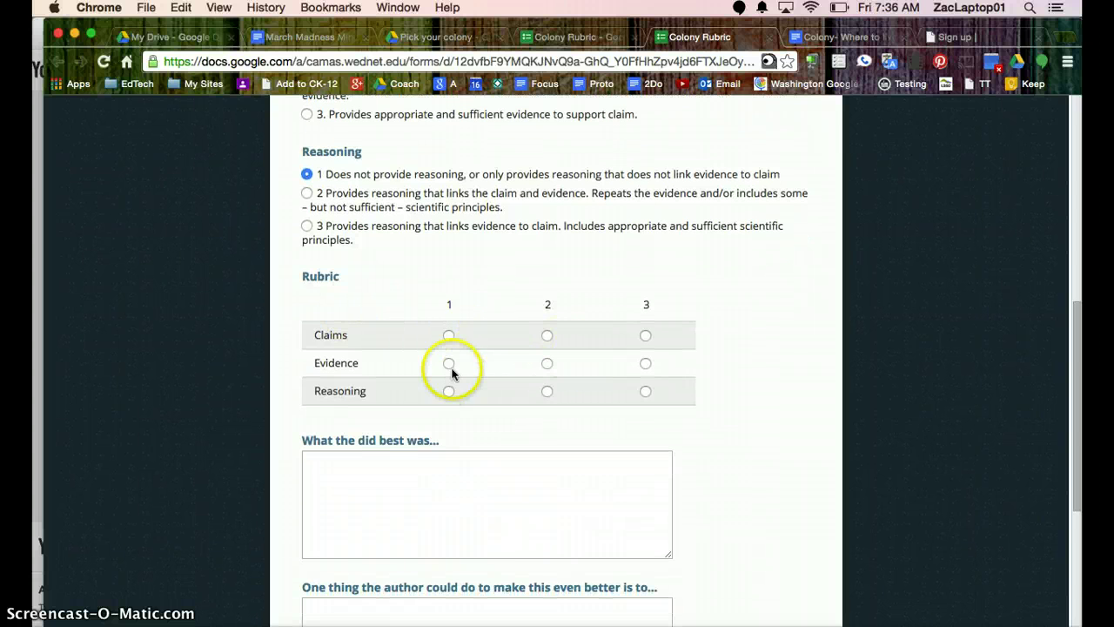
scroll(470, 249, "up", 3)
scroll(483, 251, "down", 6)
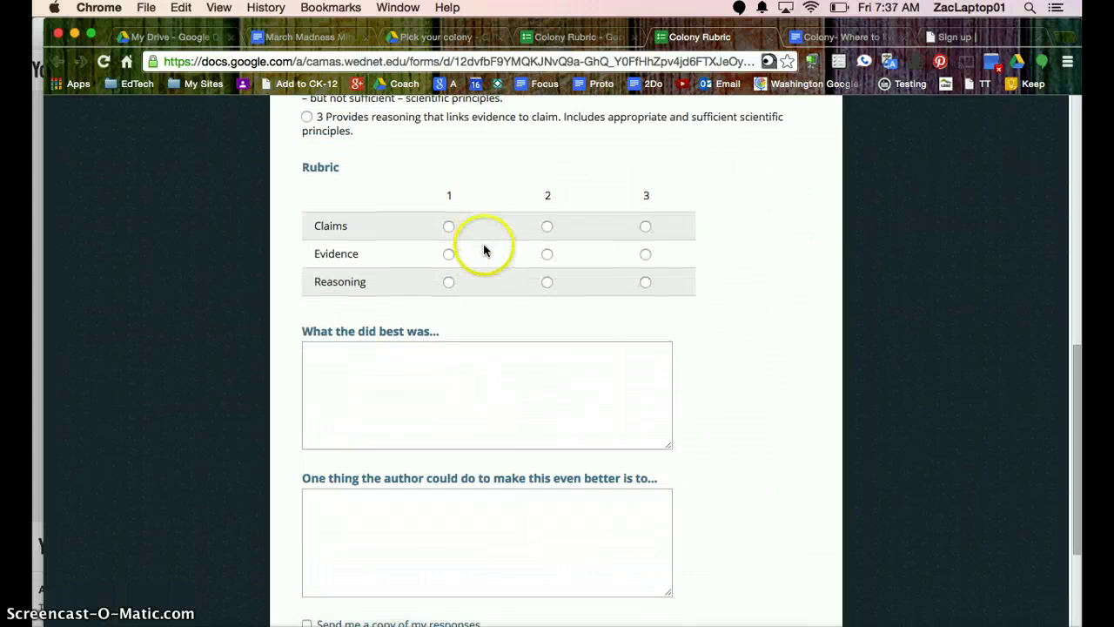
left_click(448, 389)
type("jlajsdlfjadjflajs")
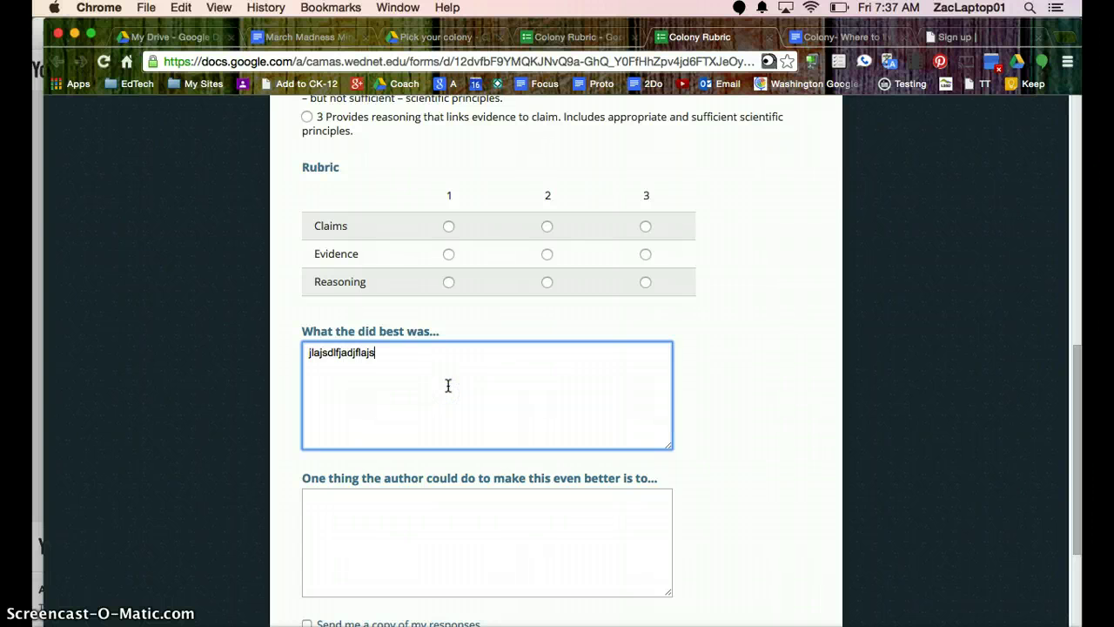
type("d;flkjasd")
left_click(482, 515)
type("ljasldjflaksjdf;lask")
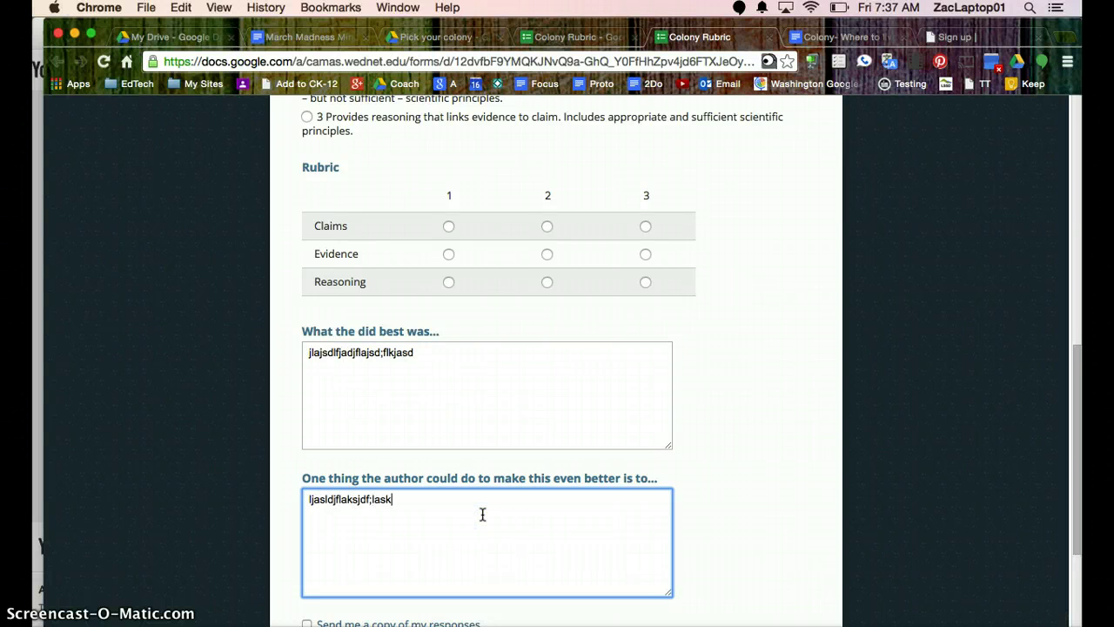
type("jdf;las")
scroll(601, 483, "down", 4)
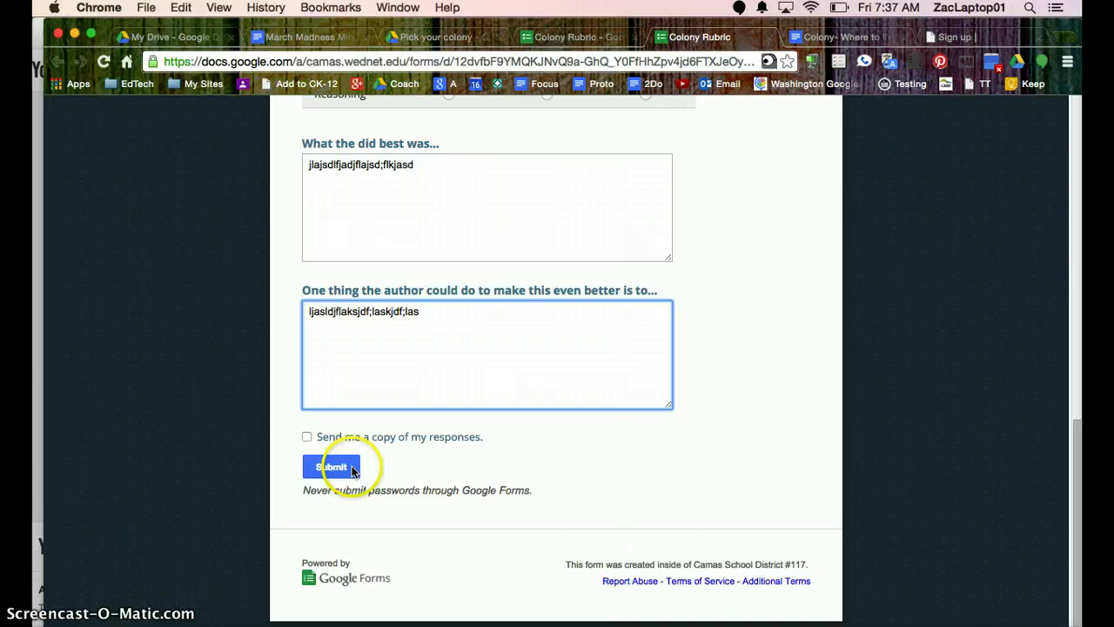
left_click(352, 469)
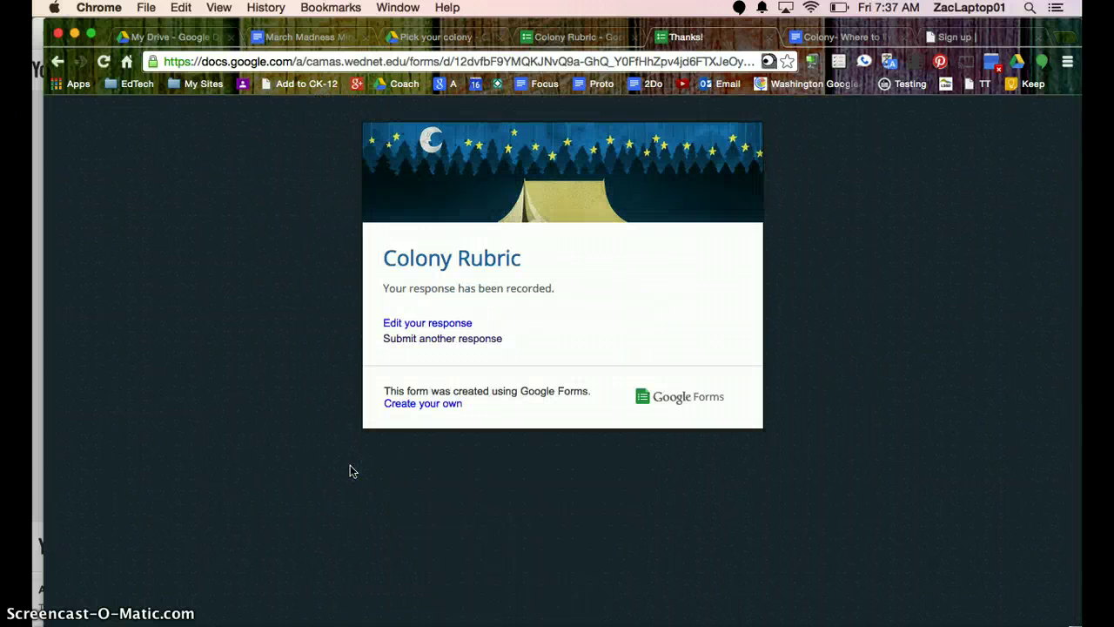
- Switch to the student's colony document and examine the whole feedback table appended below the response
left_click(834, 38)
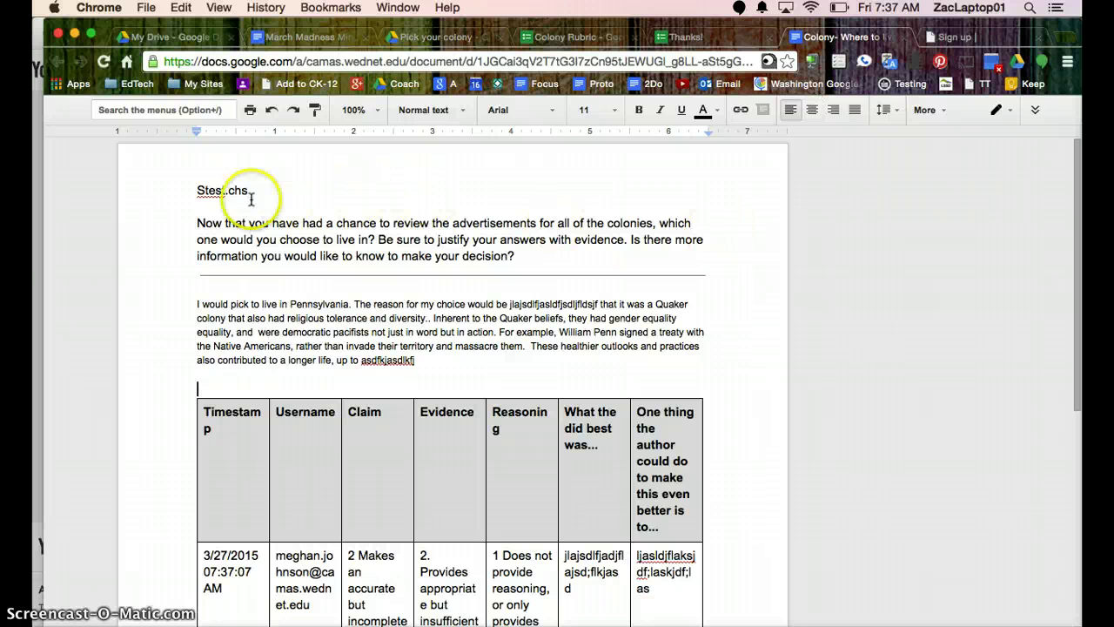
scroll(347, 349, "down", 2)
scroll(345, 349, "down", 3)
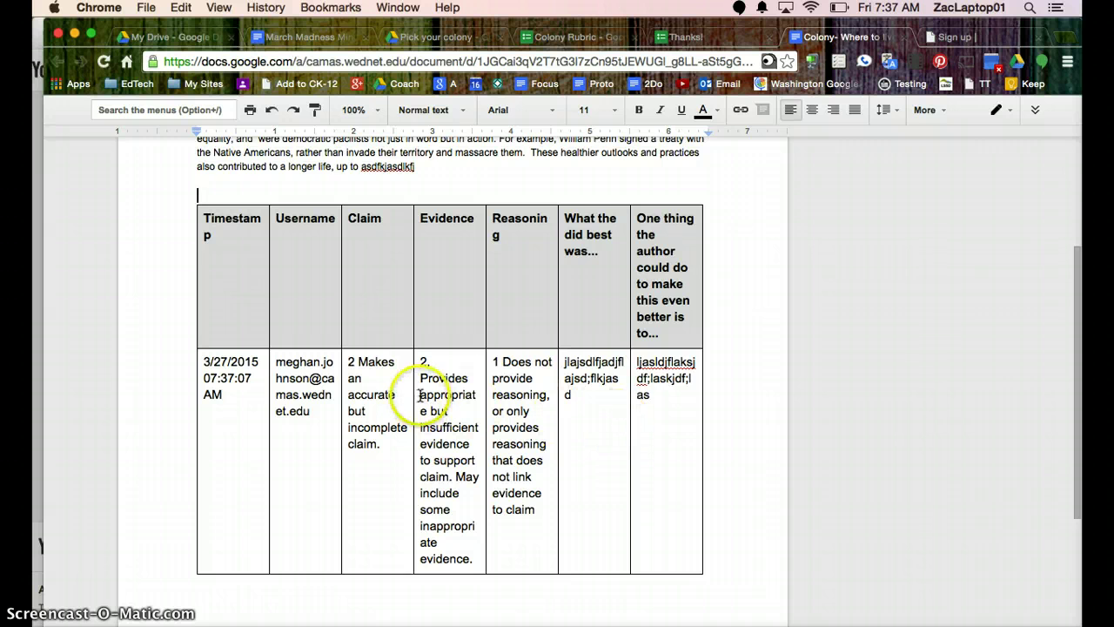
scroll(414, 399, "down", 2)
scroll(421, 396, "down", 1)
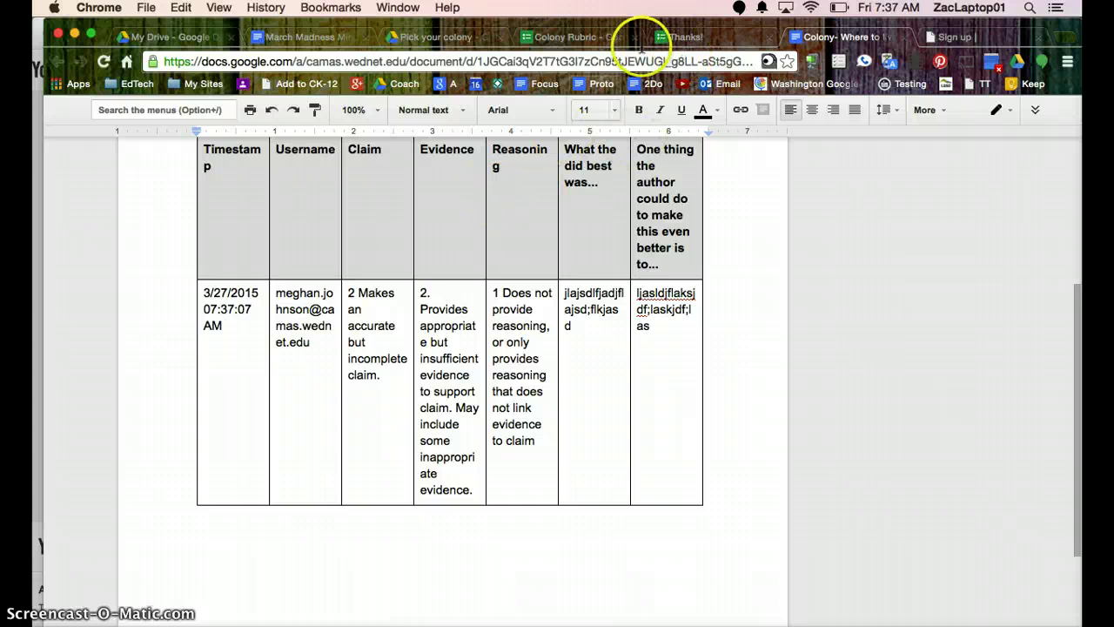
- Return to the Colony Rubric form editor and check docAppender's format options for appended responses, keeping Rows in a single horizontal table
left_click(692, 38)
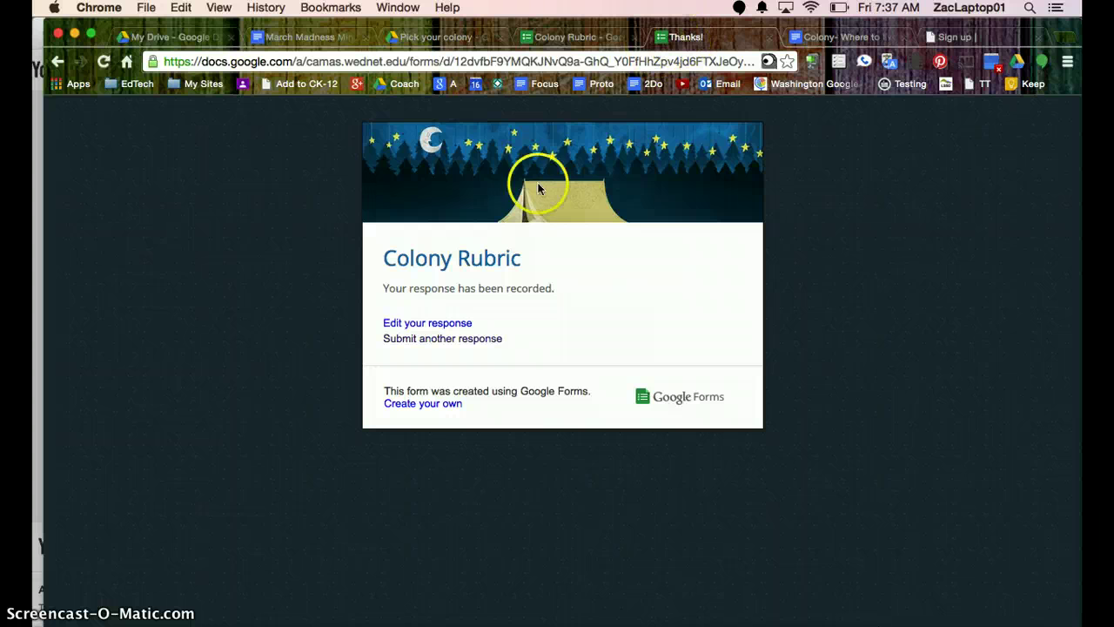
left_click(571, 39)
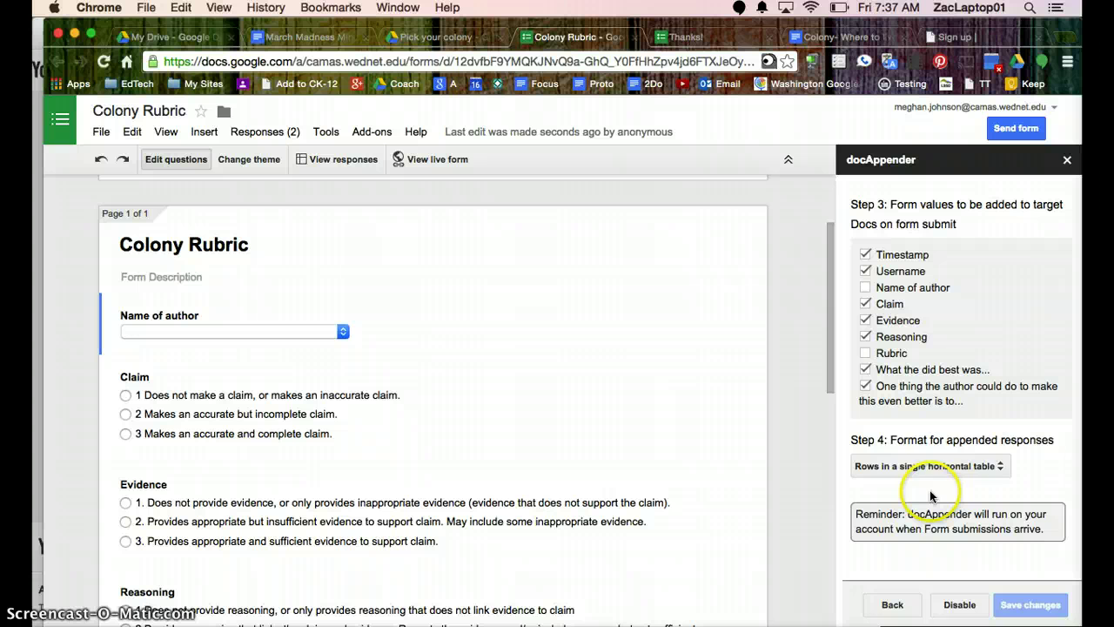
left_click(910, 466)
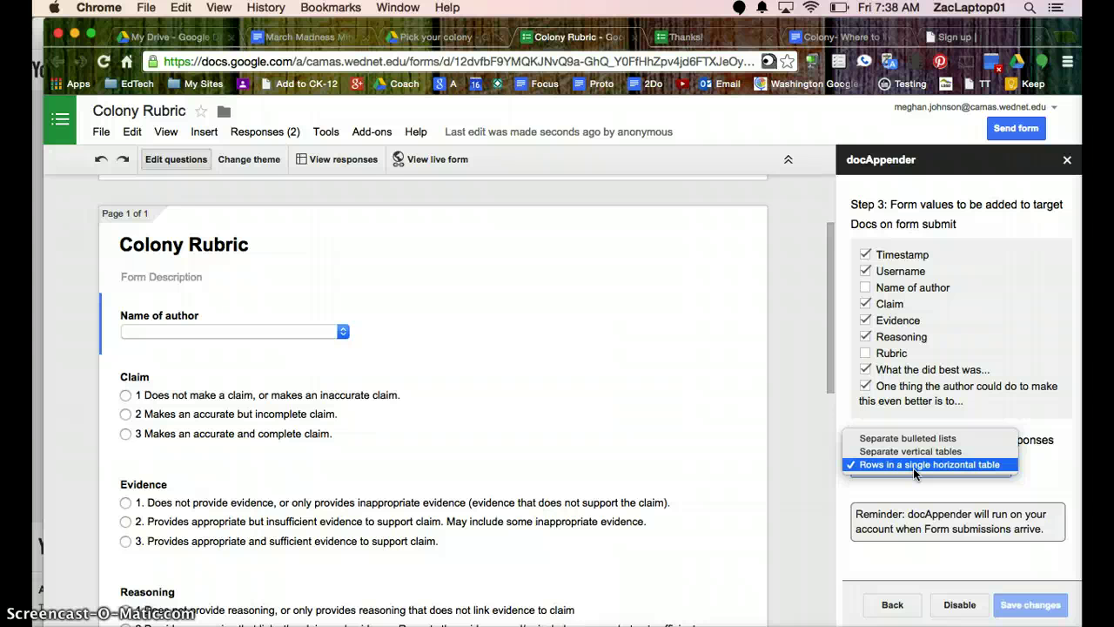
left_click(913, 467)
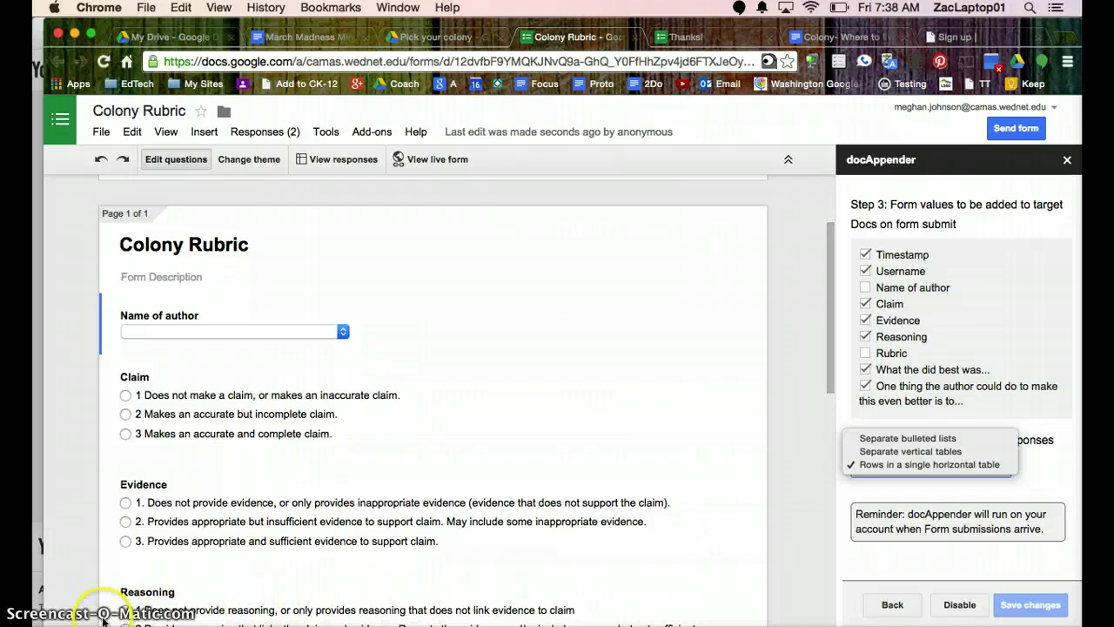